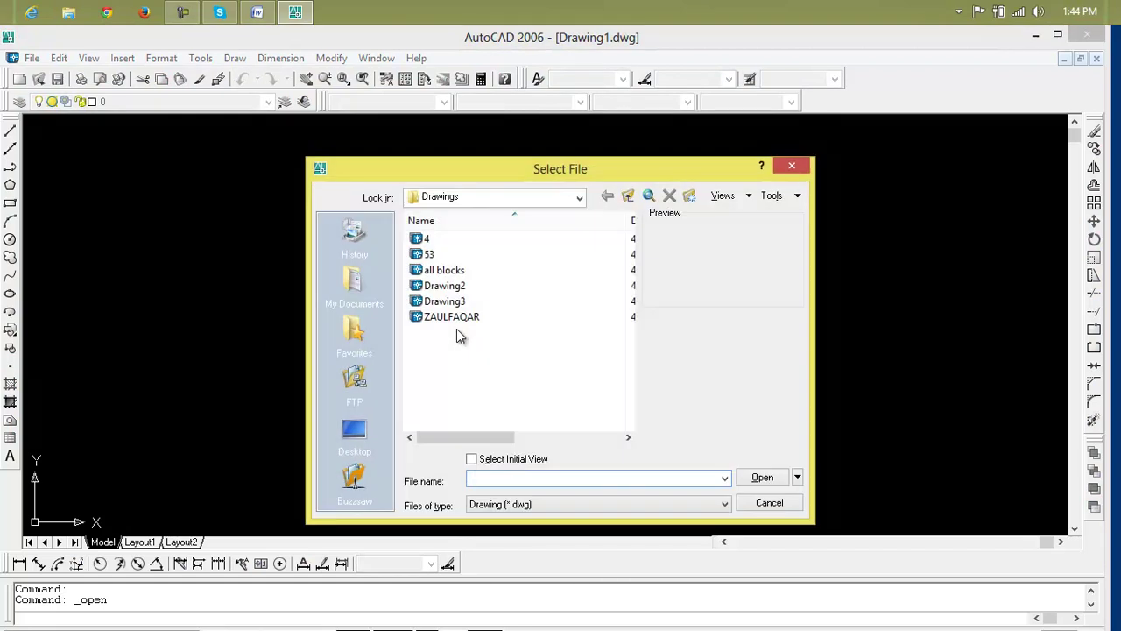
# Preview the drawings in the Drawings folder and open Drawing3
pyautogui.click(457, 259)
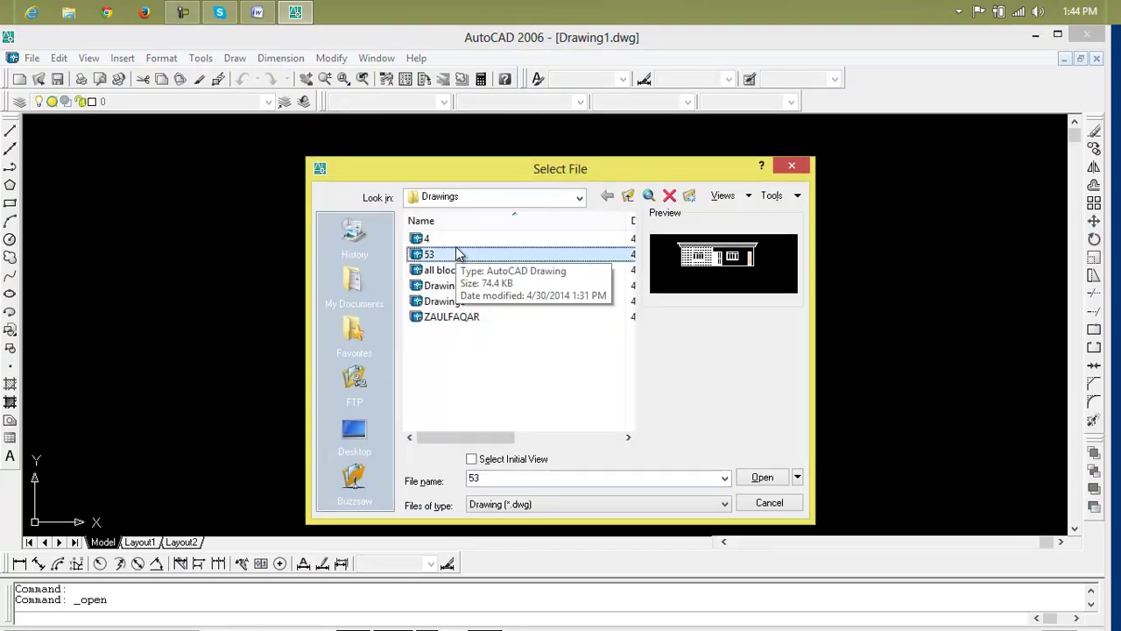
pyautogui.click(454, 245)
pyautogui.click(459, 272)
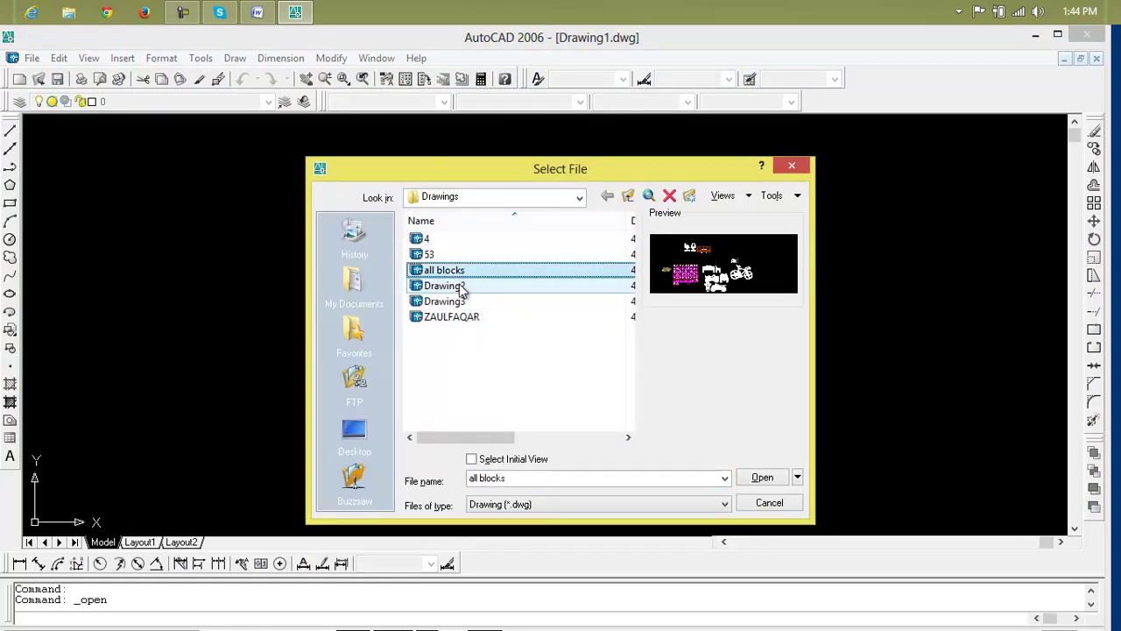
pyautogui.click(459, 288)
pyautogui.click(467, 302)
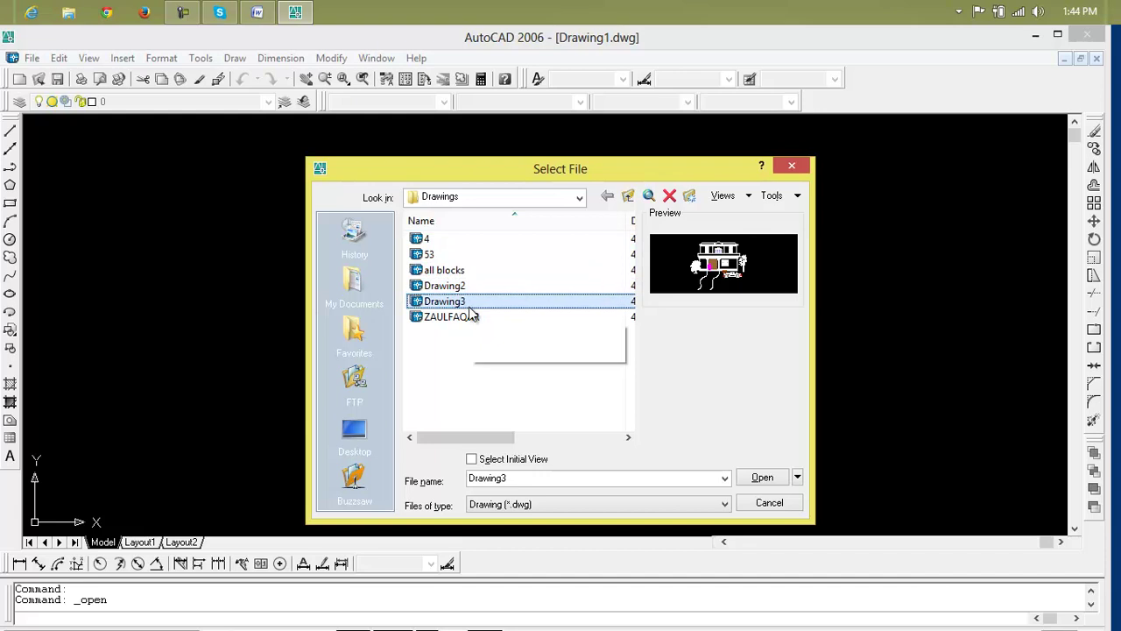
pyautogui.click(762, 477)
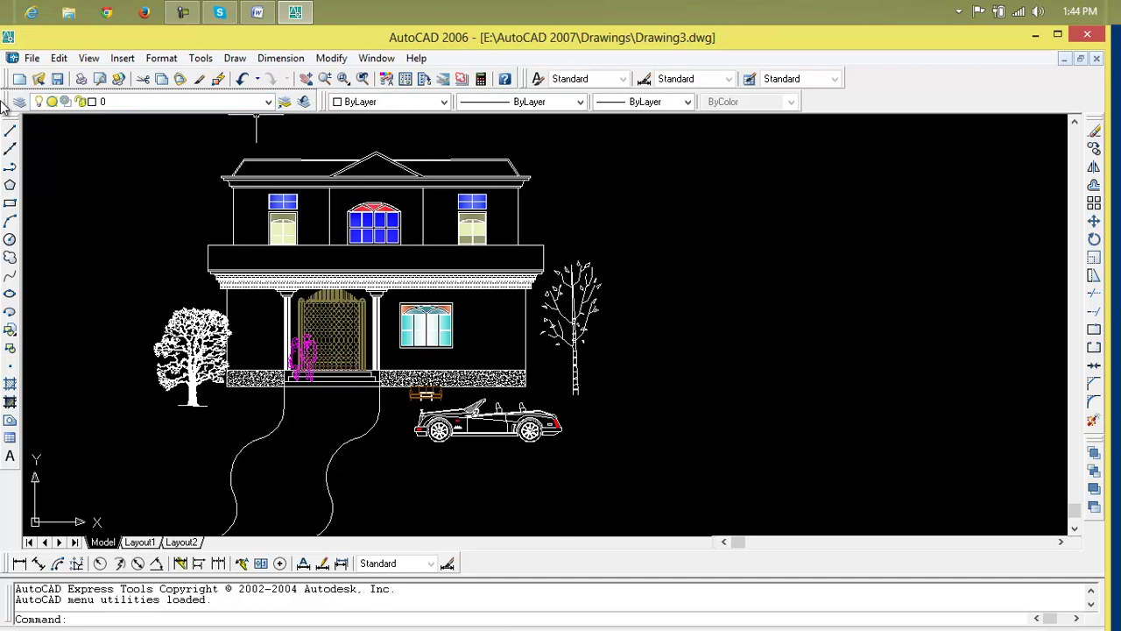
# Undock the Layers toolbar over the drawing area and dock it back in its row above the drawing
pyautogui.moveTo(5, 105); pyautogui.dragTo(7, 200)
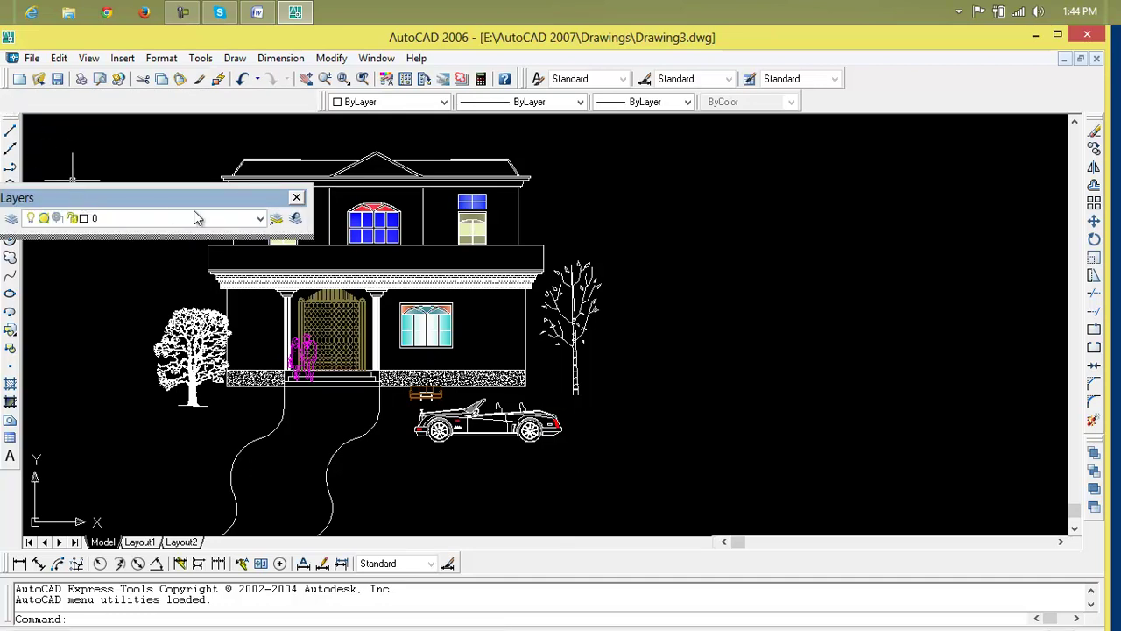
pyautogui.moveTo(184, 195); pyautogui.dragTo(334, 210)
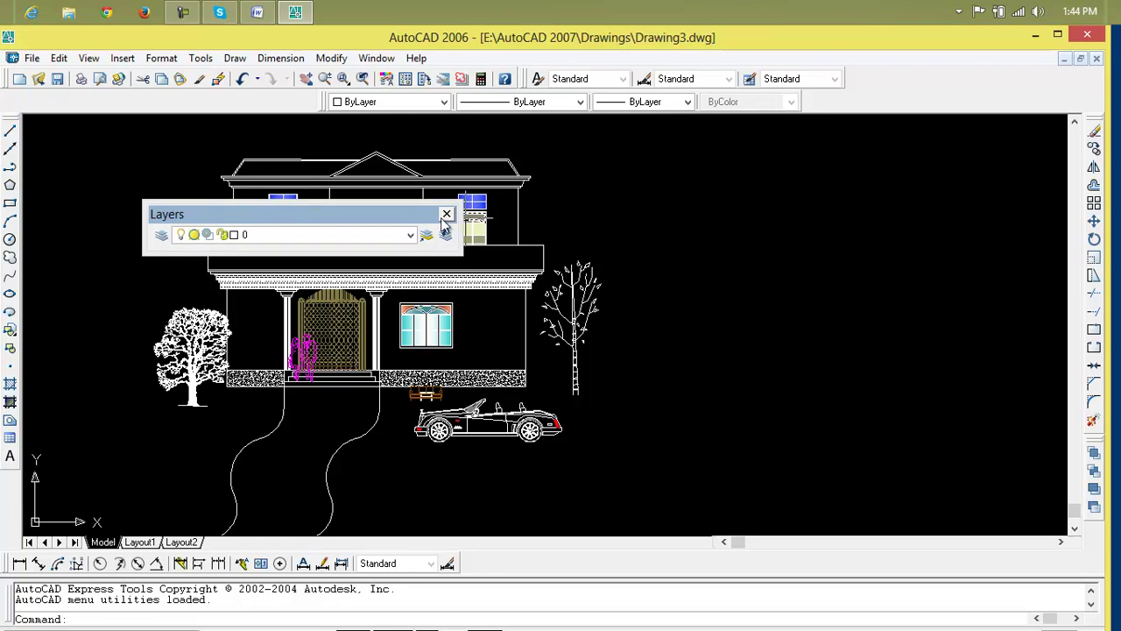
pyautogui.moveTo(289, 105); pyautogui.dragTo(289, 105)
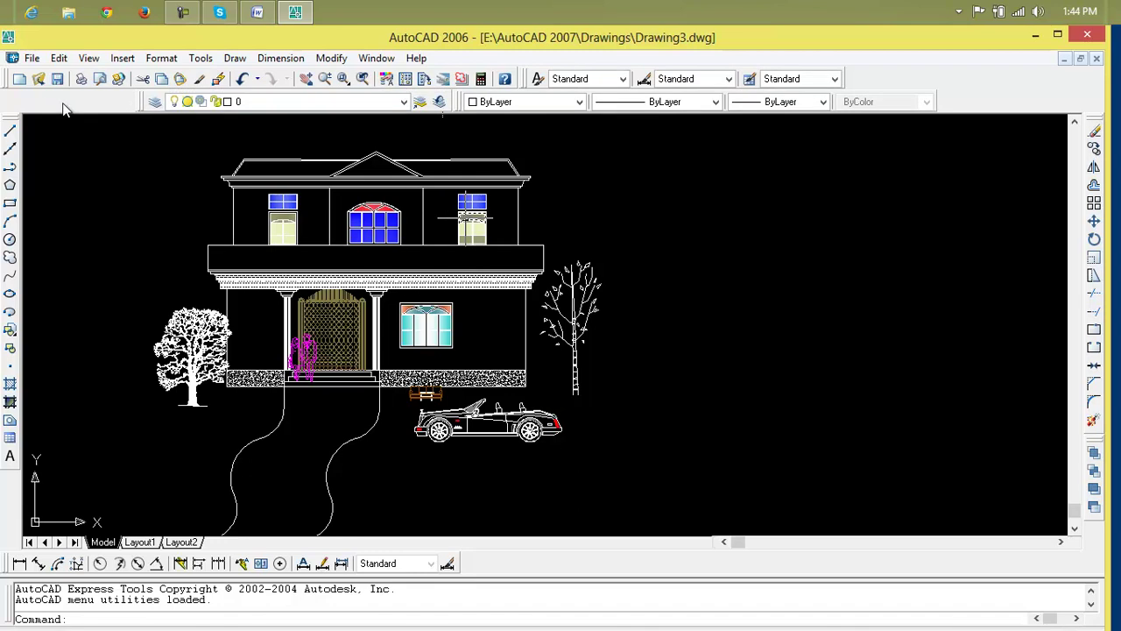
pyautogui.moveTo(31, 103); pyautogui.dragTo(34, 104)
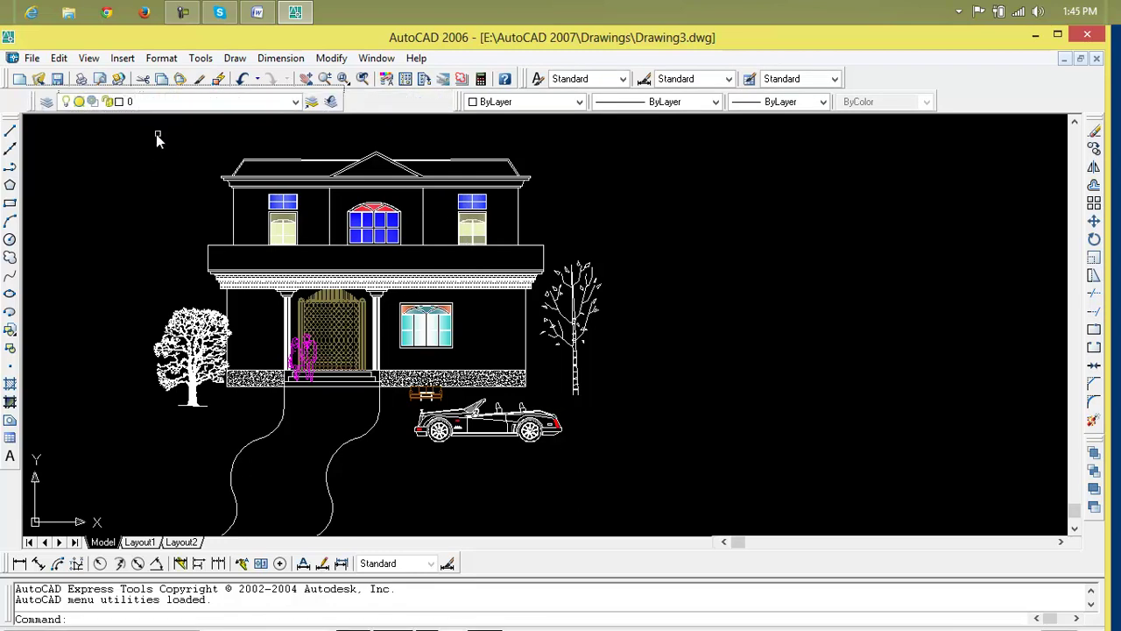
# Look over the house elevation and its surrounding trees, car and figures
pyautogui.scroll(2, 350, 336)
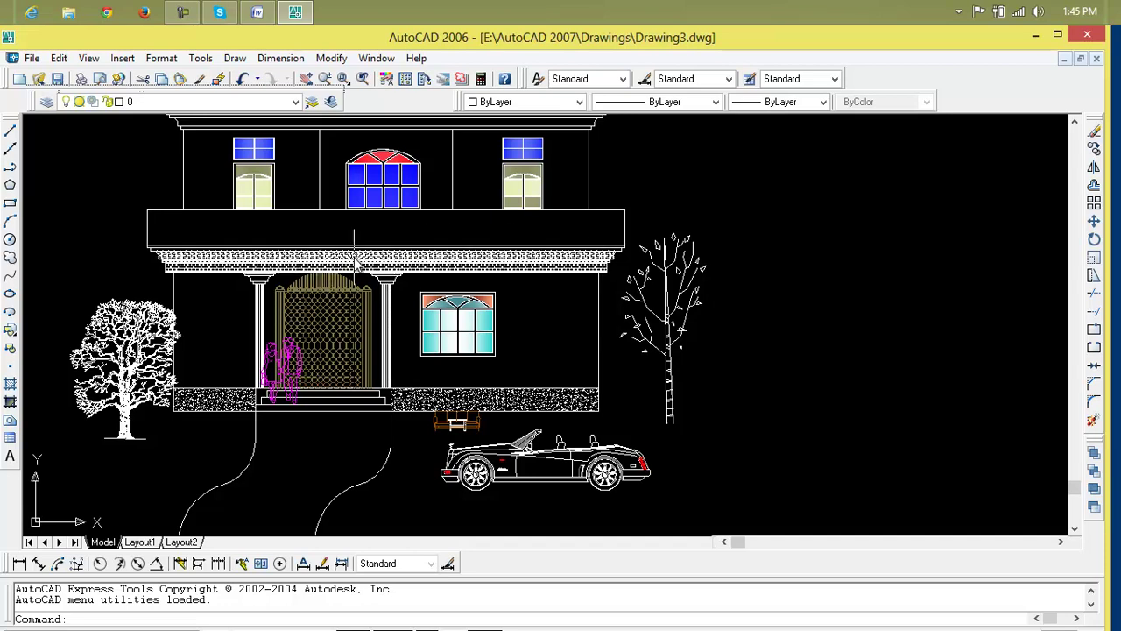
pyautogui.scroll(-4, 354, 263)
pyautogui.scroll(1, 583, 250)
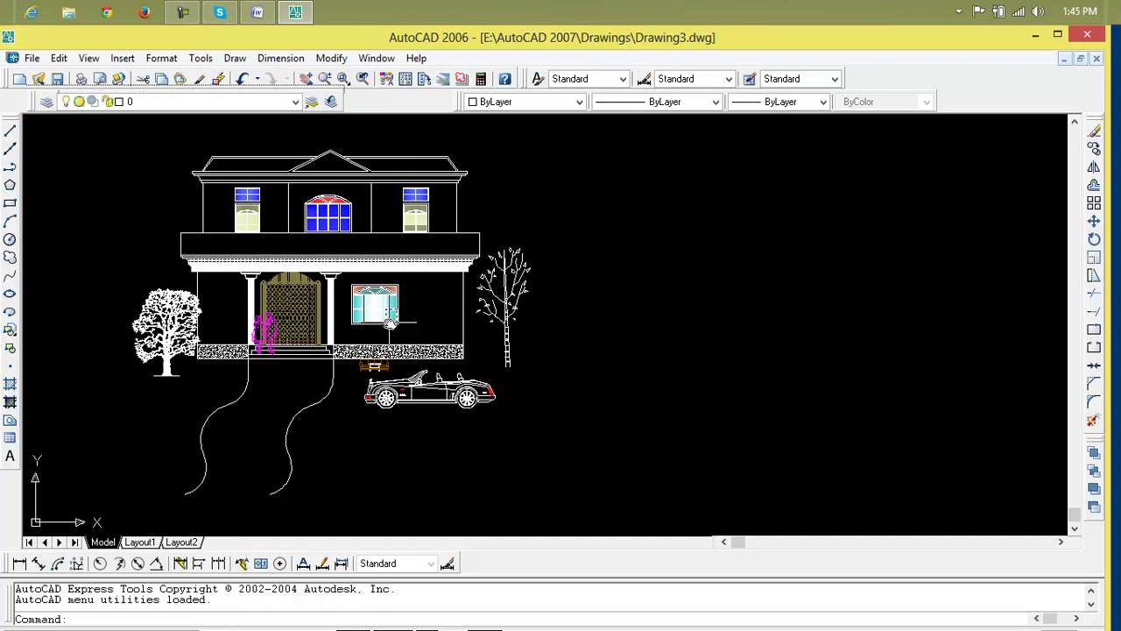
pyautogui.scroll(2, 388, 323)
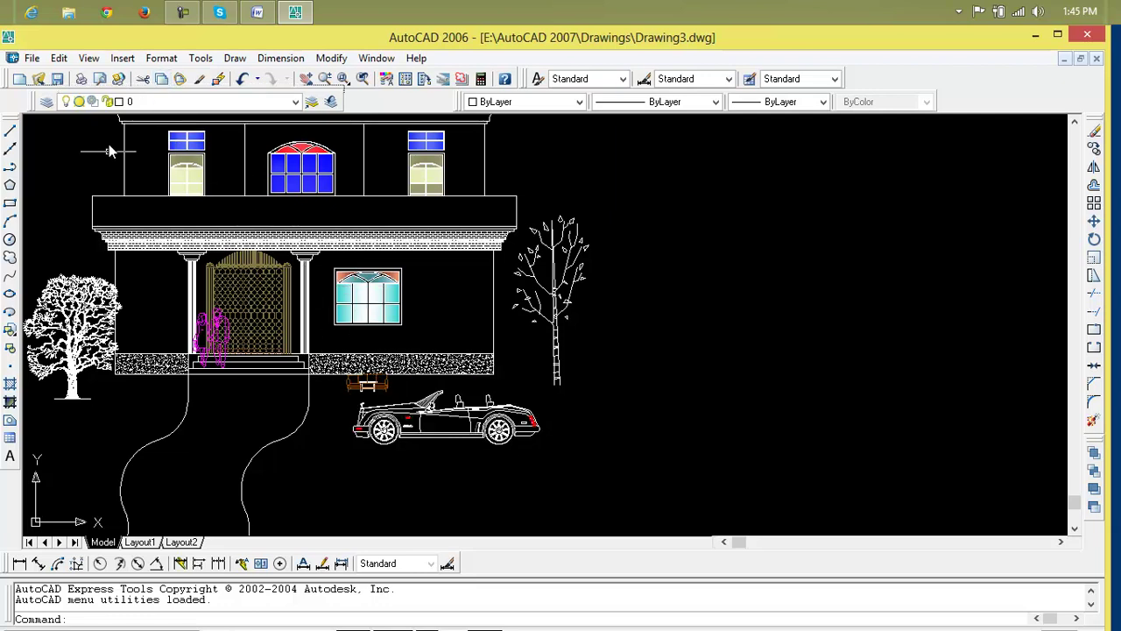
pyautogui.scroll(-2, 389, 218)
pyautogui.moveTo(388, 211); pyautogui.dragTo(208, 190, button='middle')
pyautogui.press('Escape')
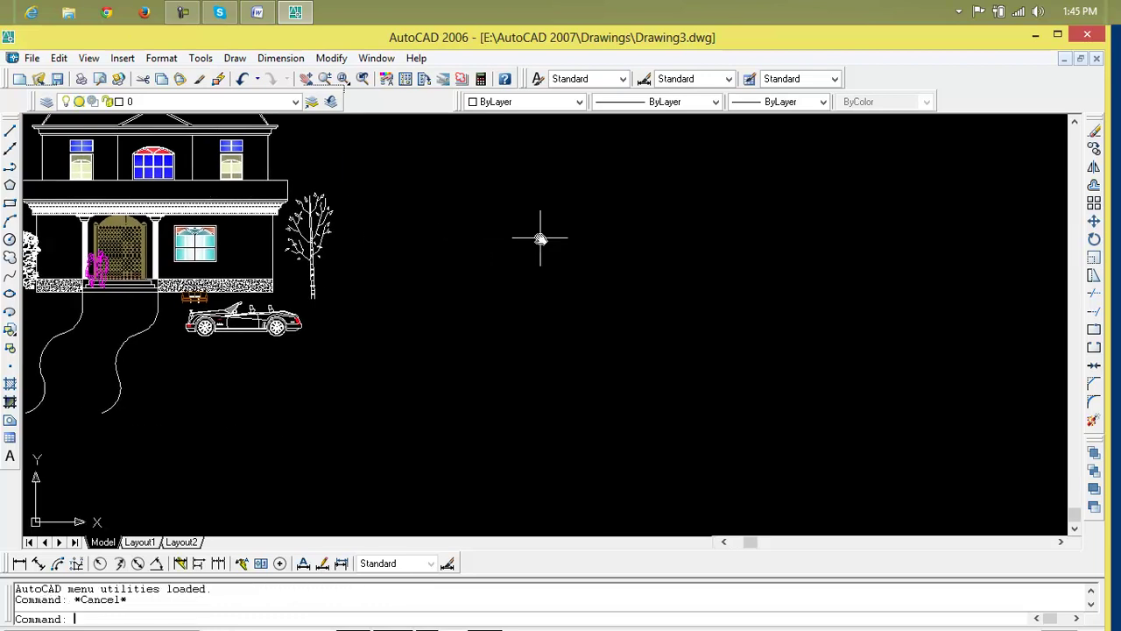
pyautogui.write('rec')
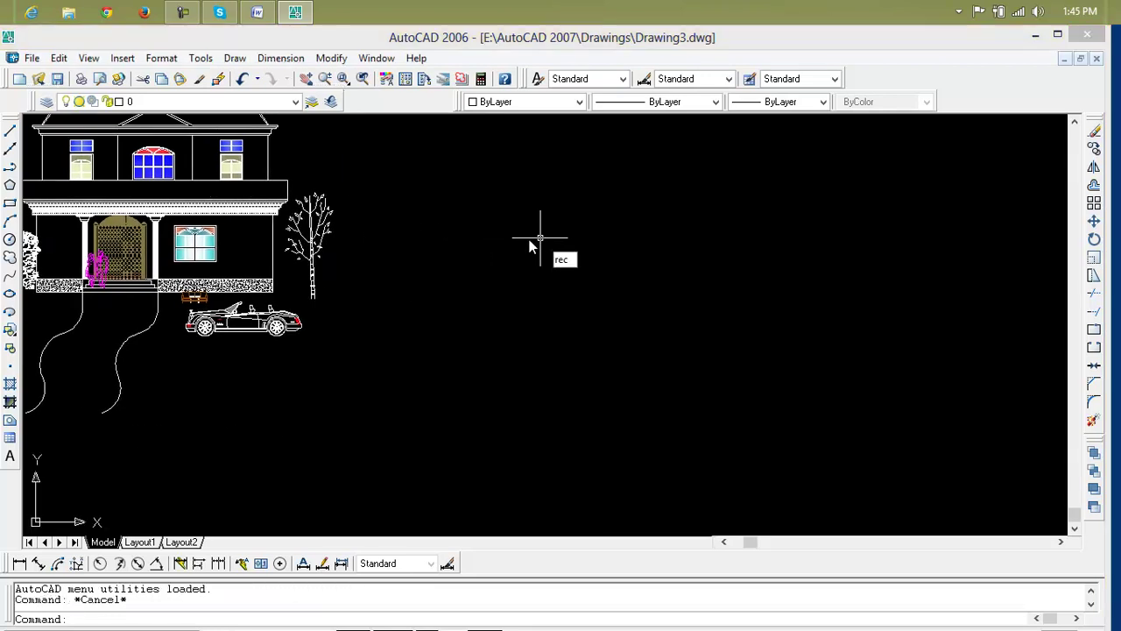
pyautogui.press('Escape')
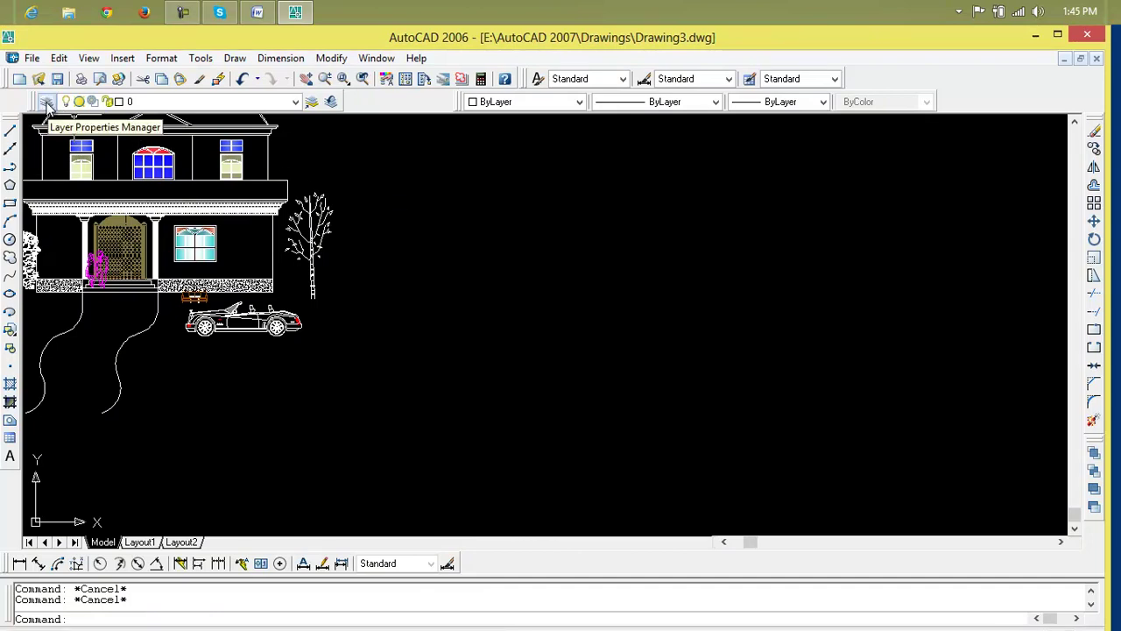
# Review the layers in the Layer Properties Manager and rename the AUTOMOBILI layer as walls
pyautogui.click(48, 103)
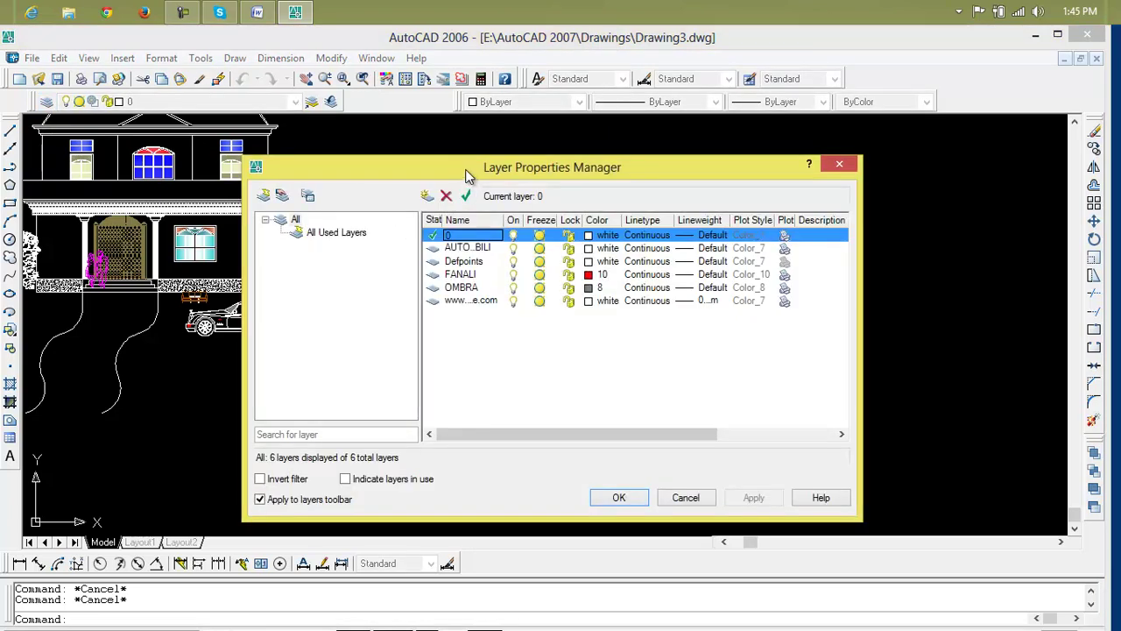
pyautogui.moveTo(467, 176); pyautogui.dragTo(438, 166)
pyautogui.click(449, 241)
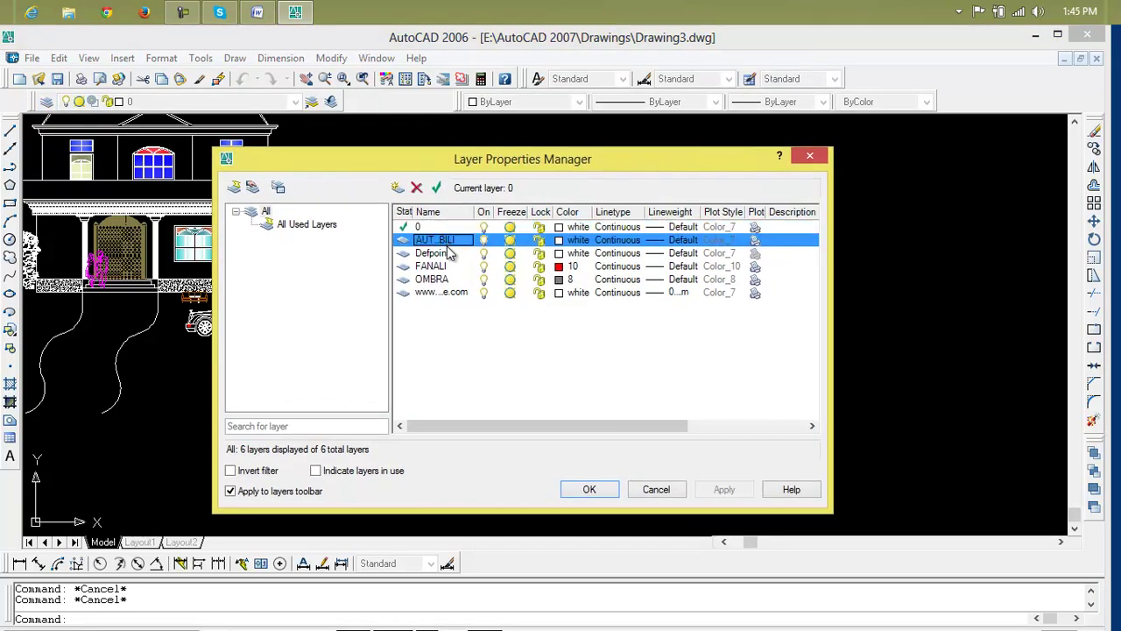
pyautogui.click(450, 267)
pyautogui.click(442, 280)
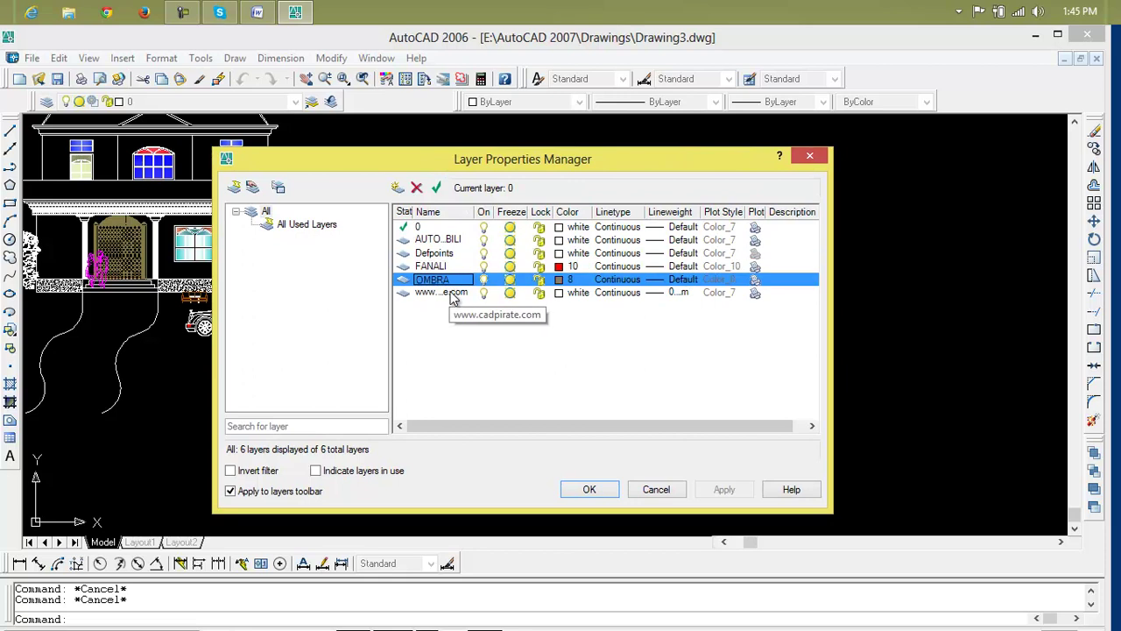
pyautogui.click(442, 293)
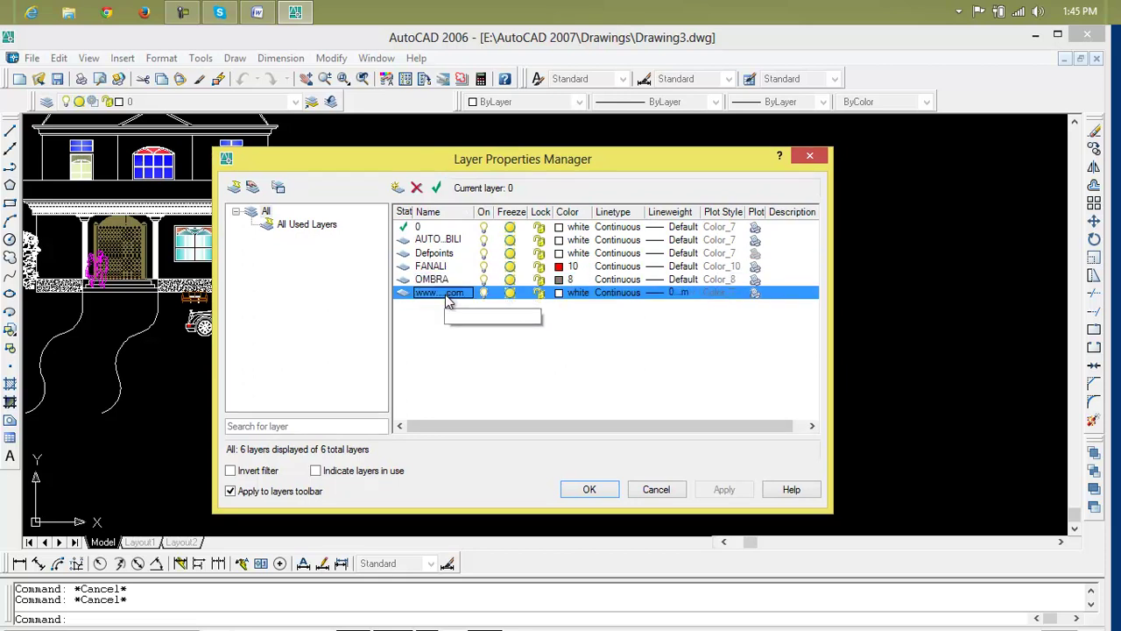
pyautogui.click(444, 242)
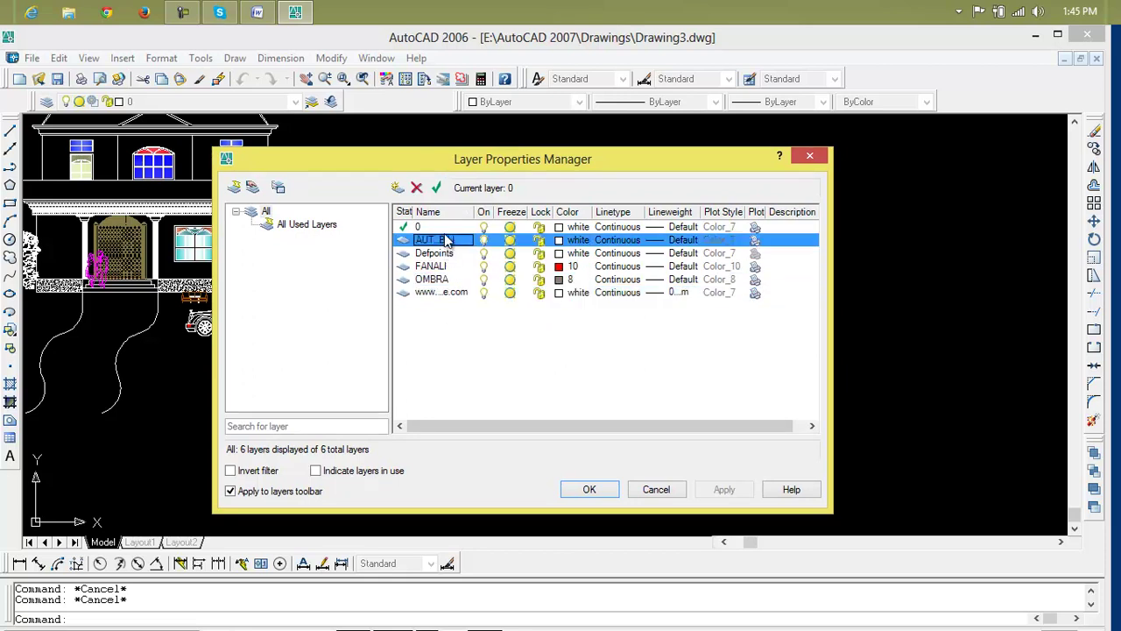
pyautogui.click(443, 241)
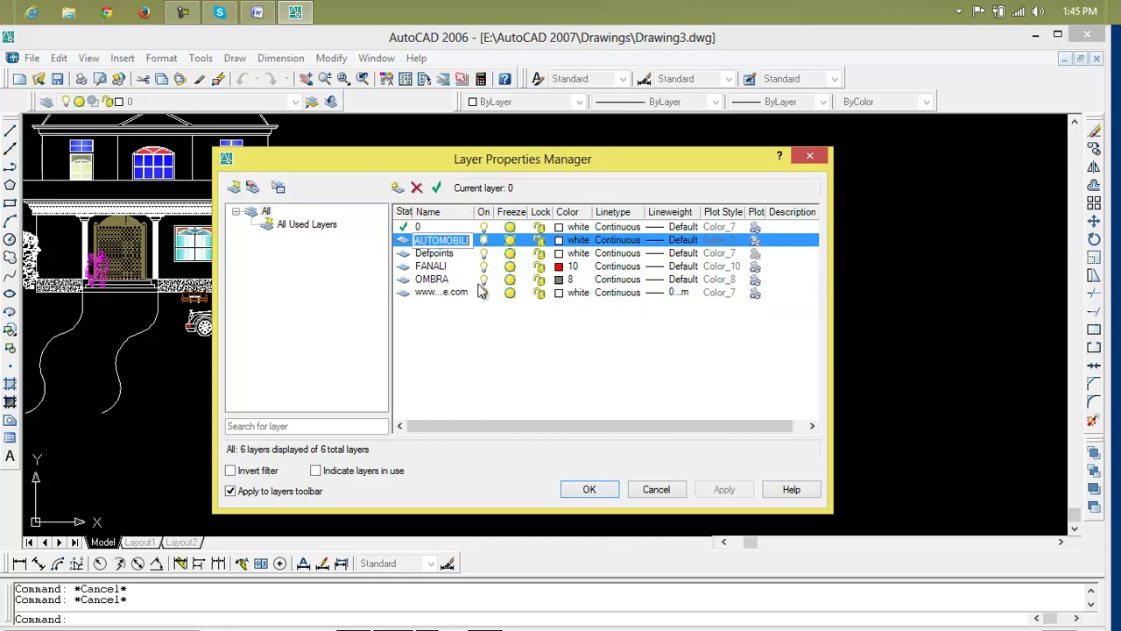
pyautogui.write('walls')
pyautogui.press('Return')
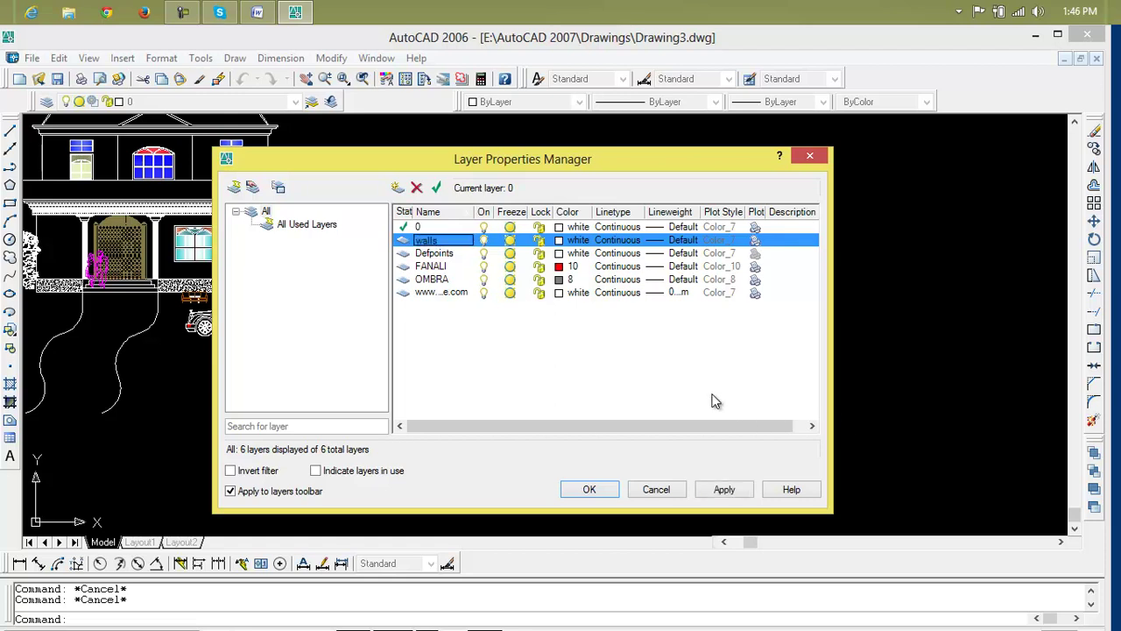
# Set the walls layer's color to index 232 and apply the layer changes
pyautogui.click(559, 242)
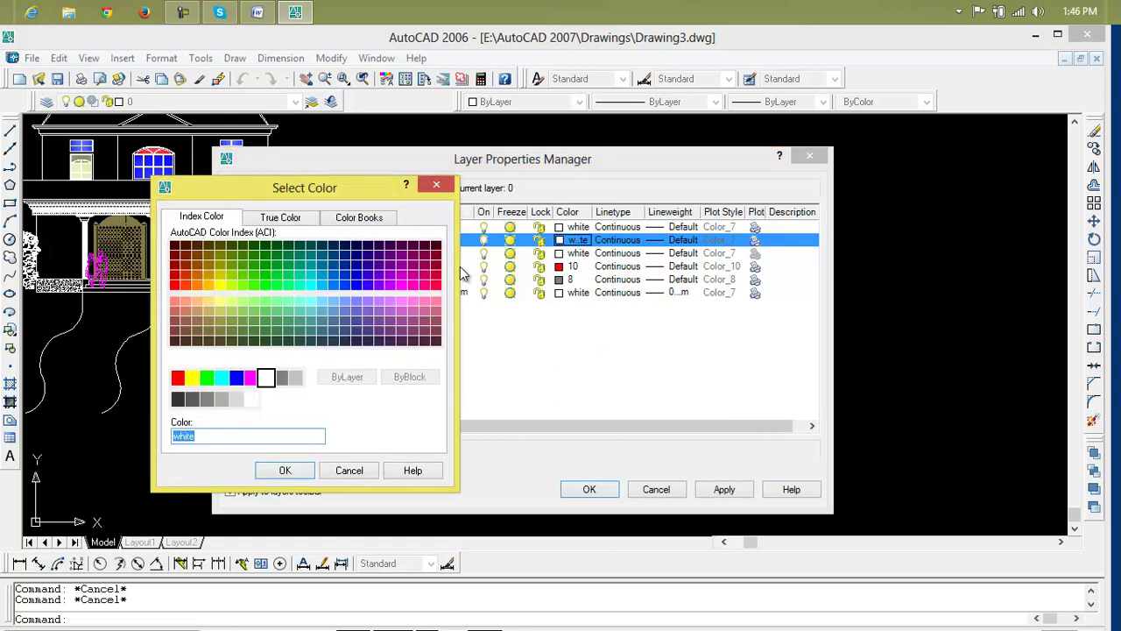
pyautogui.click(424, 274)
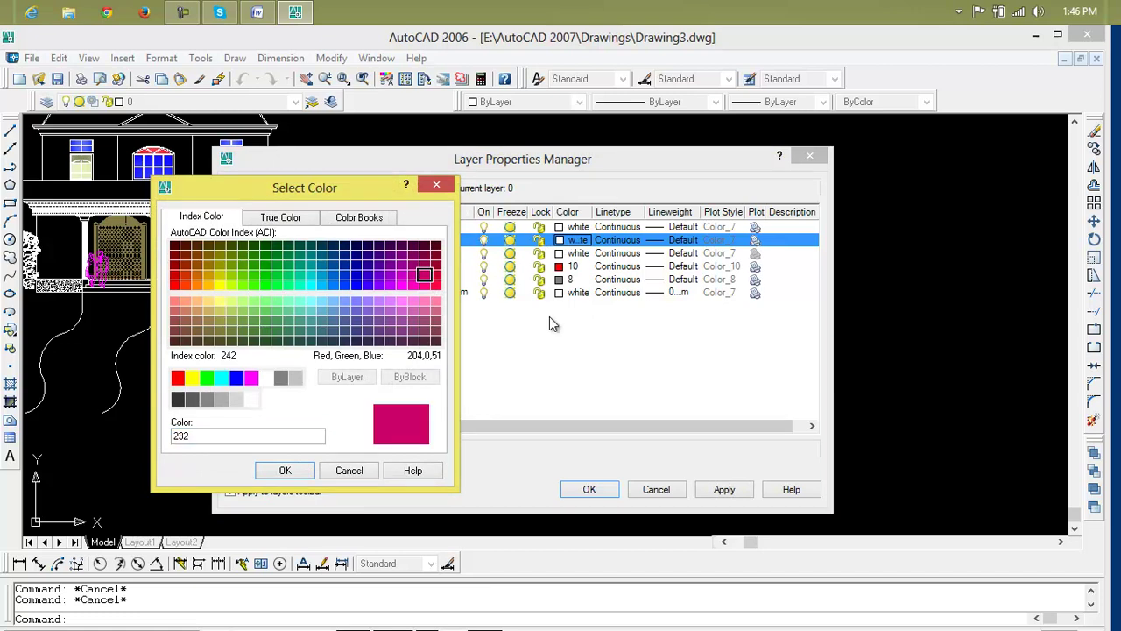
pyautogui.click(285, 472)
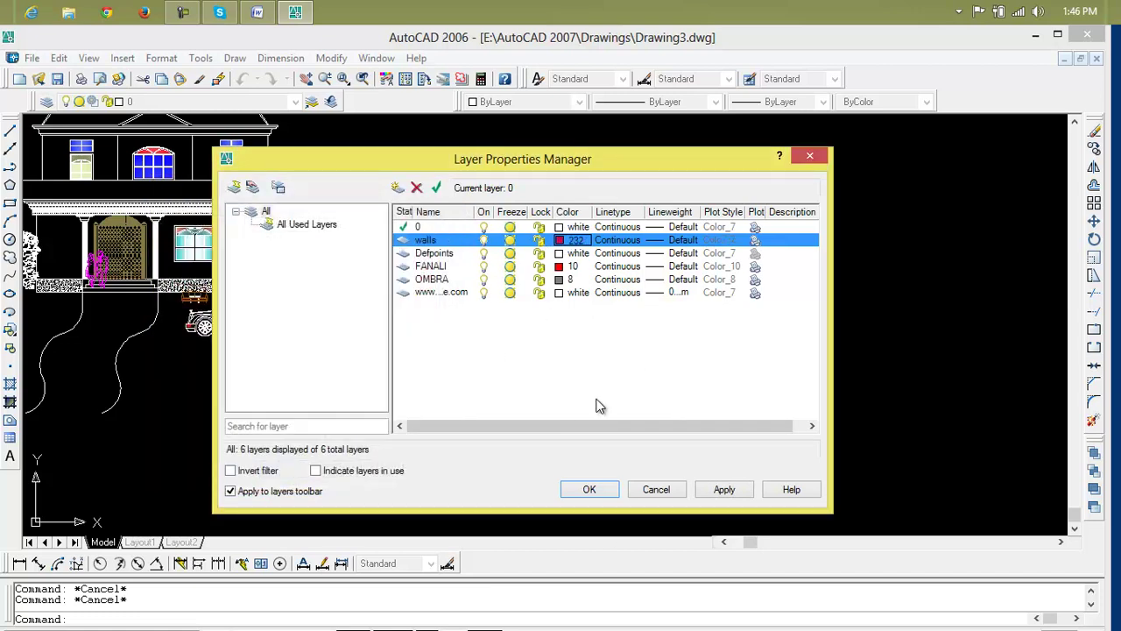
pyautogui.click(599, 493)
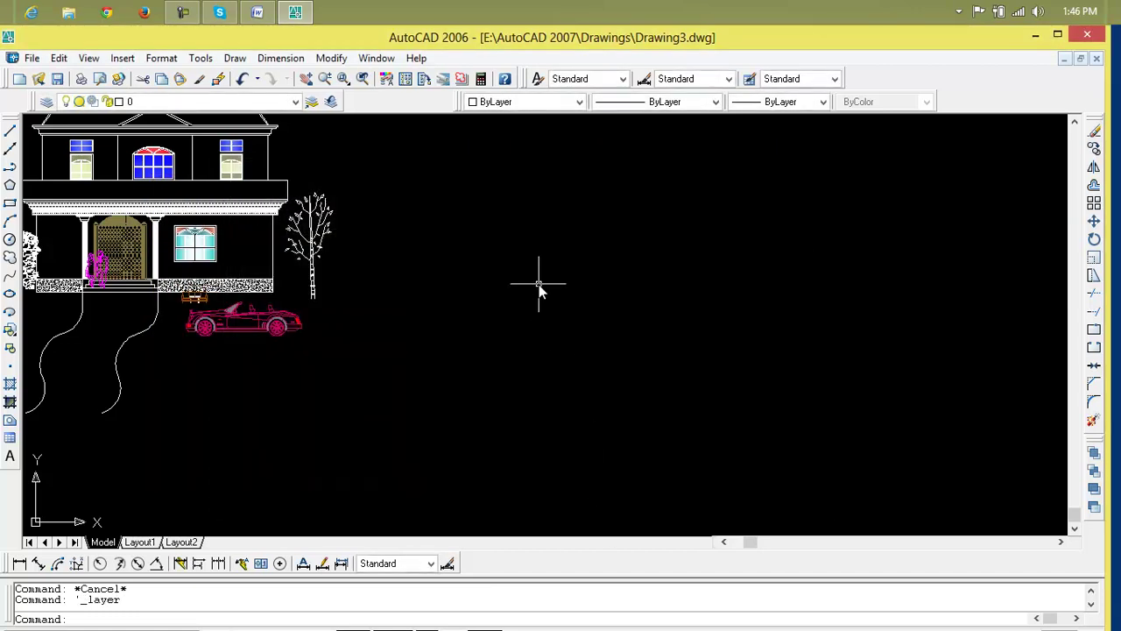
# Inspect the car in its new color and check which layer the leafy tree beside the house is on
pyautogui.scroll(3, 253, 331)
pyautogui.moveTo(260, 325); pyautogui.dragTo(563, 356, button='middle')
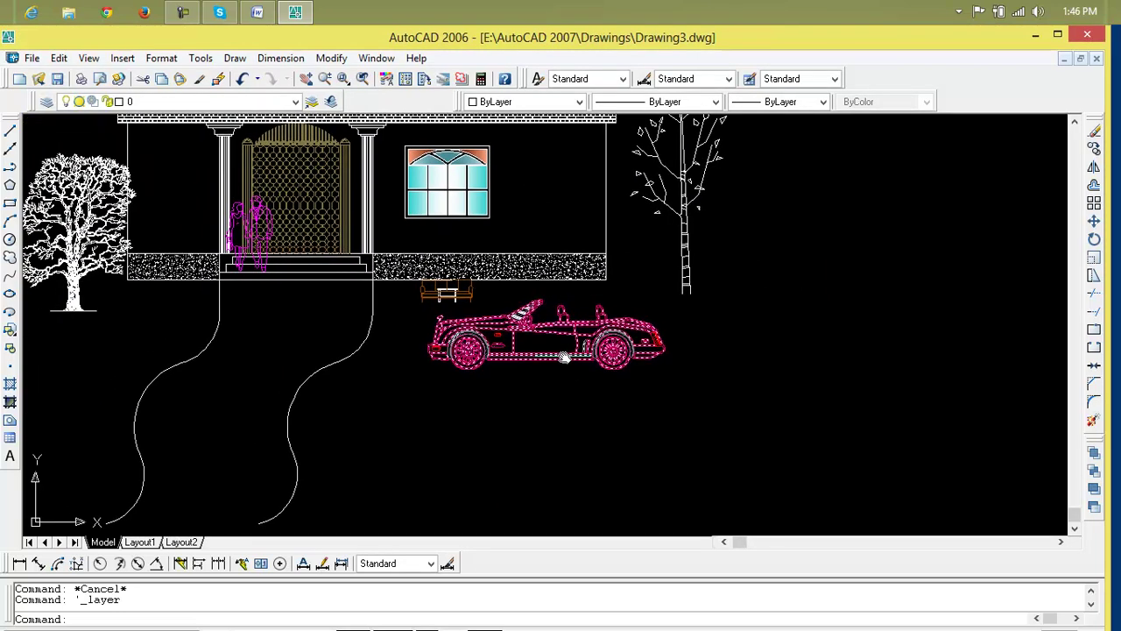
pyautogui.scroll(-2, 545, 353)
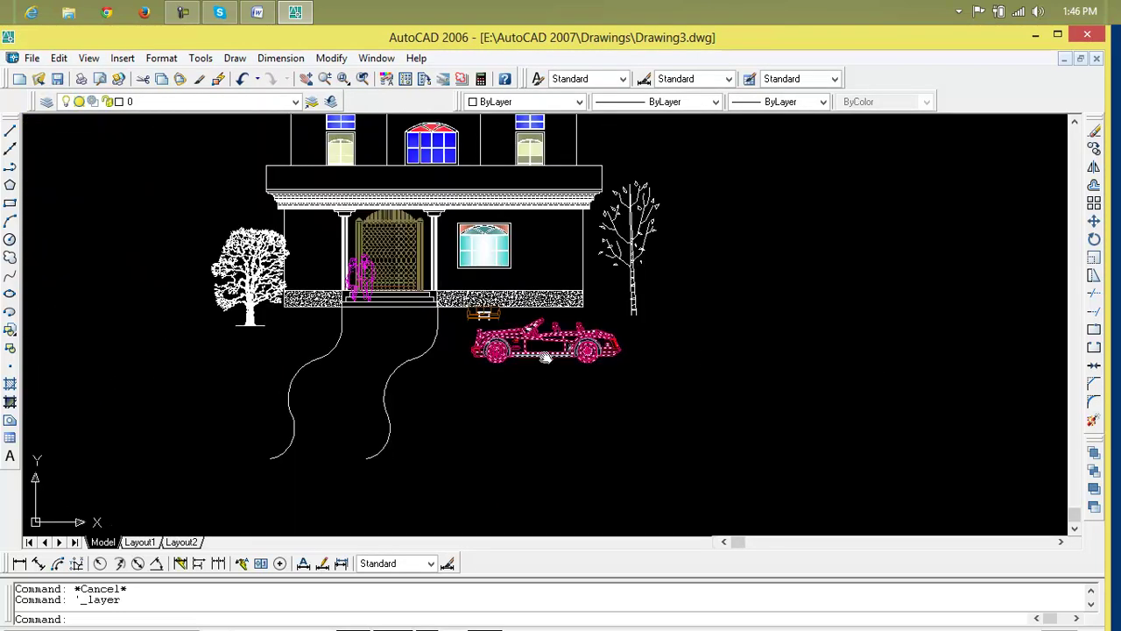
pyautogui.click(263, 282)
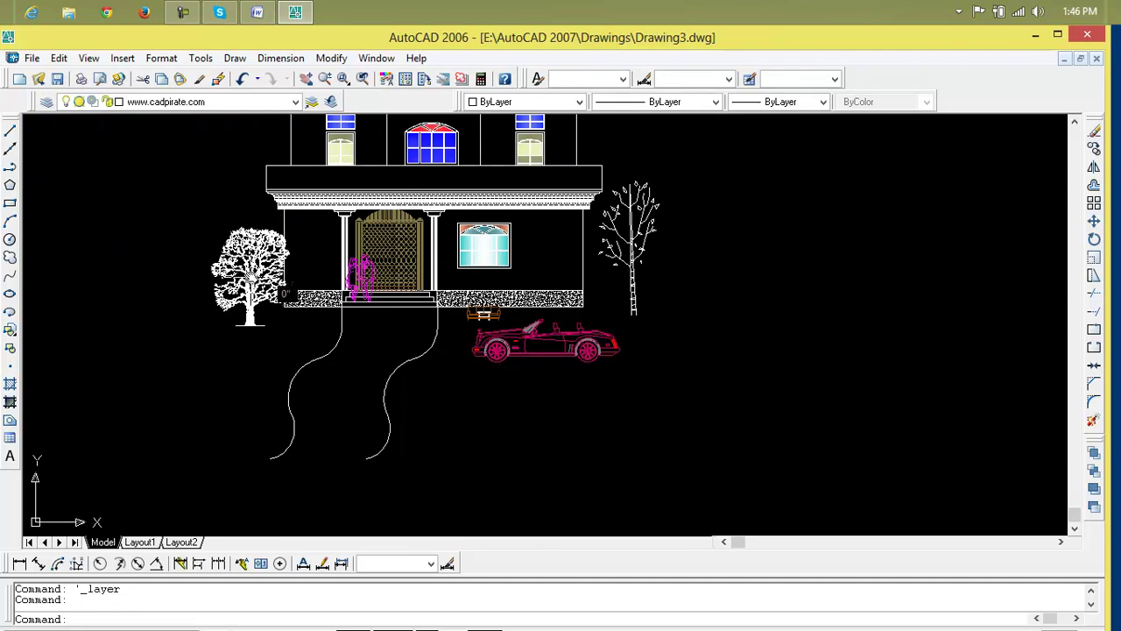
pyautogui.scroll(3, 257, 268)
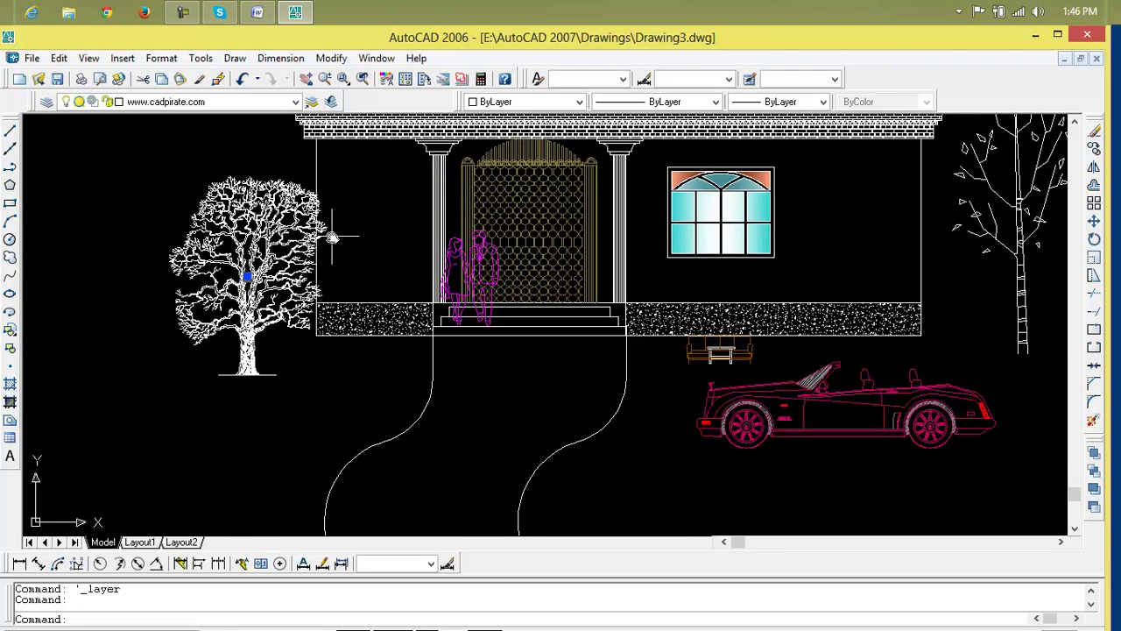
pyautogui.press('Escape')
pyautogui.press('Escape')
# Try the walls layer on the slender tree beyond the car, and reassign that tree to layer 0
pyautogui.scroll(-2, 744, 334)
pyautogui.moveTo(745, 334); pyautogui.dragTo(460, 348, button='middle')
pyautogui.click(632, 319)
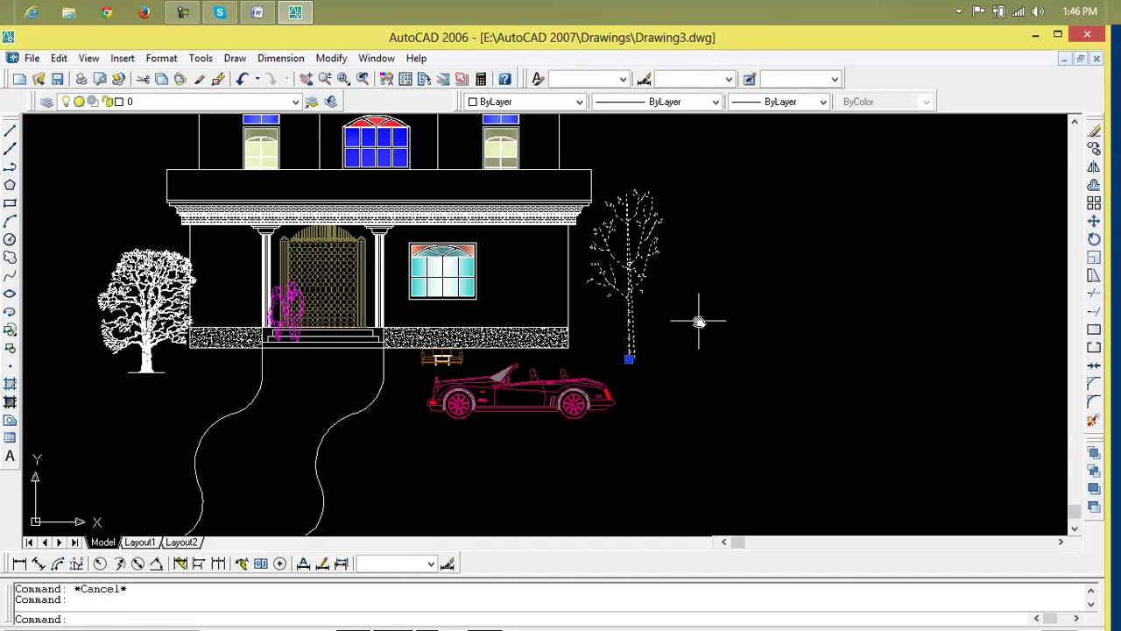
pyautogui.click(296, 102)
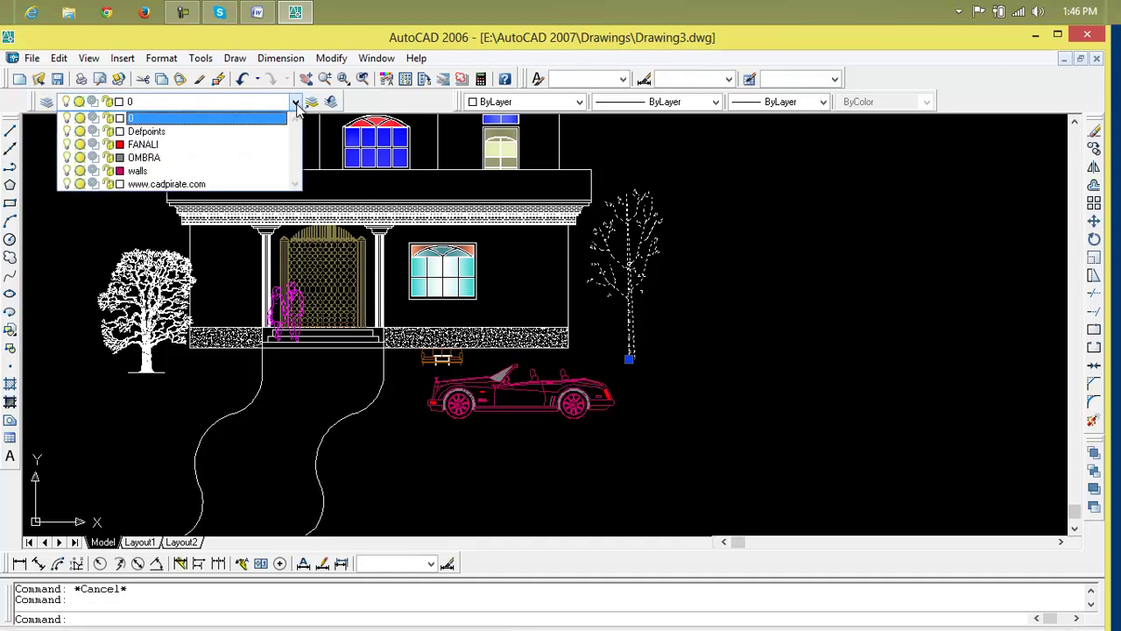
pyautogui.click(210, 171)
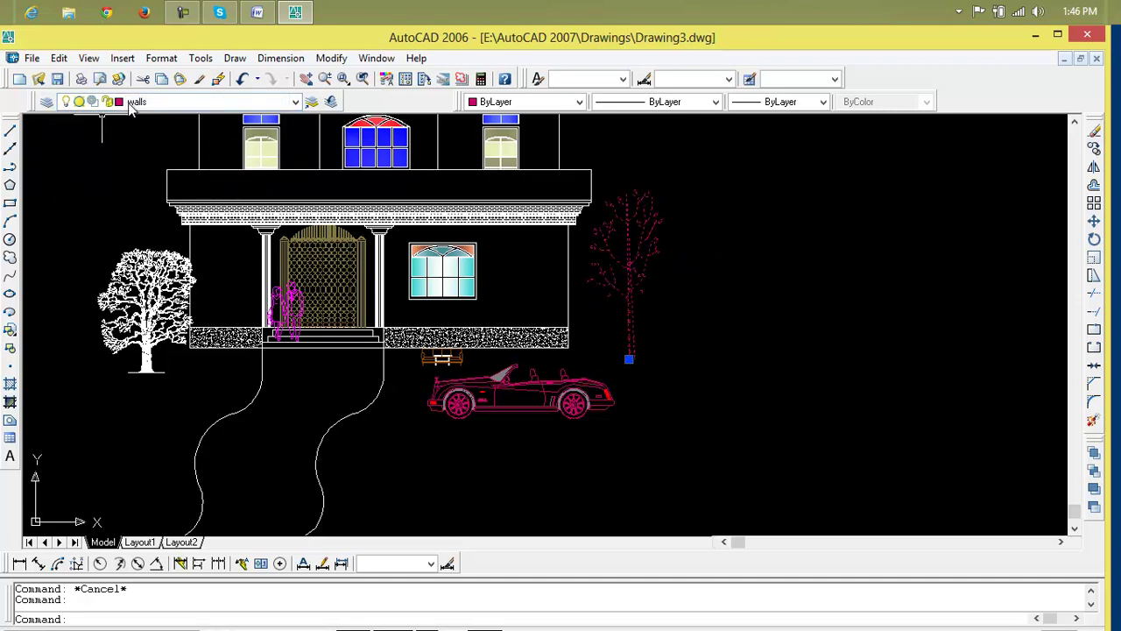
pyautogui.click(296, 101)
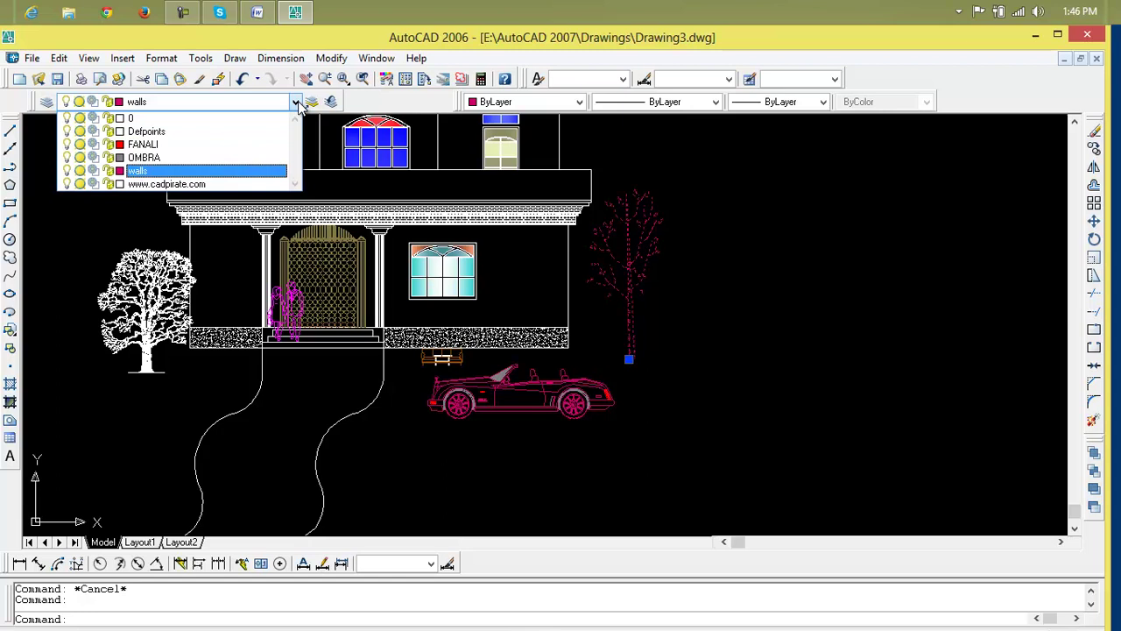
pyautogui.click(190, 120)
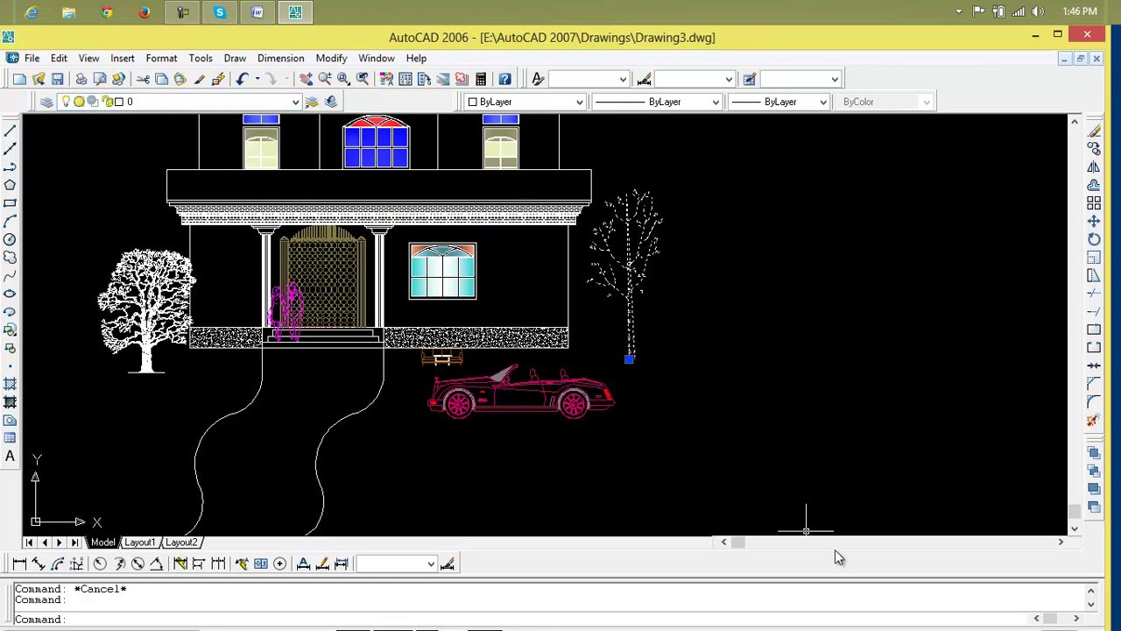
# Assign the car and the slender tree to the OMBRA layer and clear the selection
pyautogui.click(447, 414)
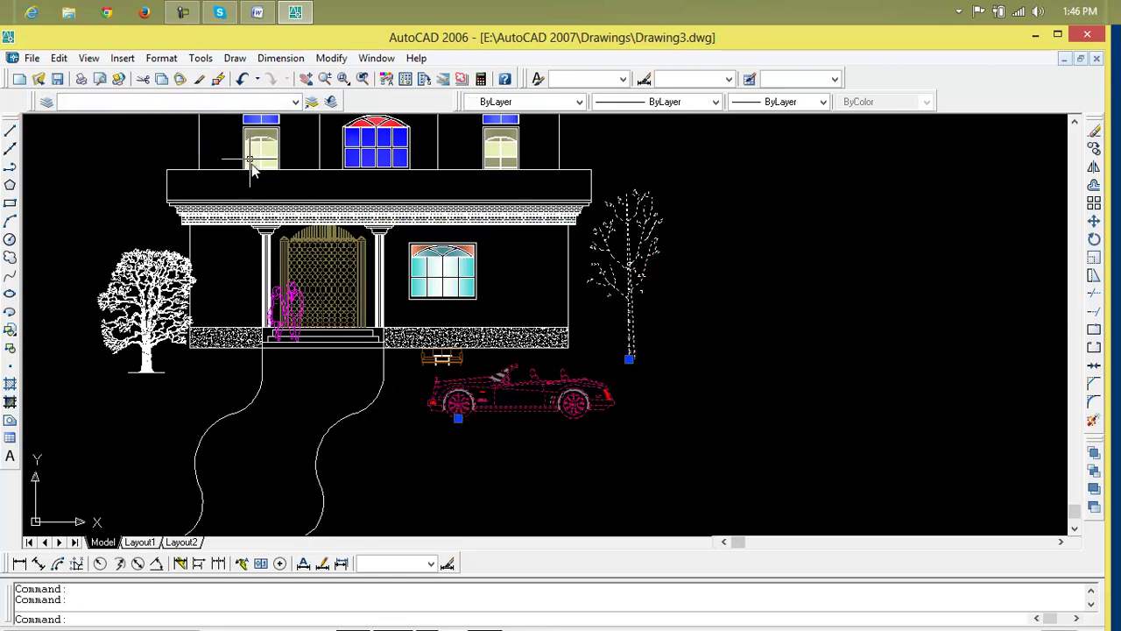
pyautogui.click(297, 101)
pyautogui.click(198, 157)
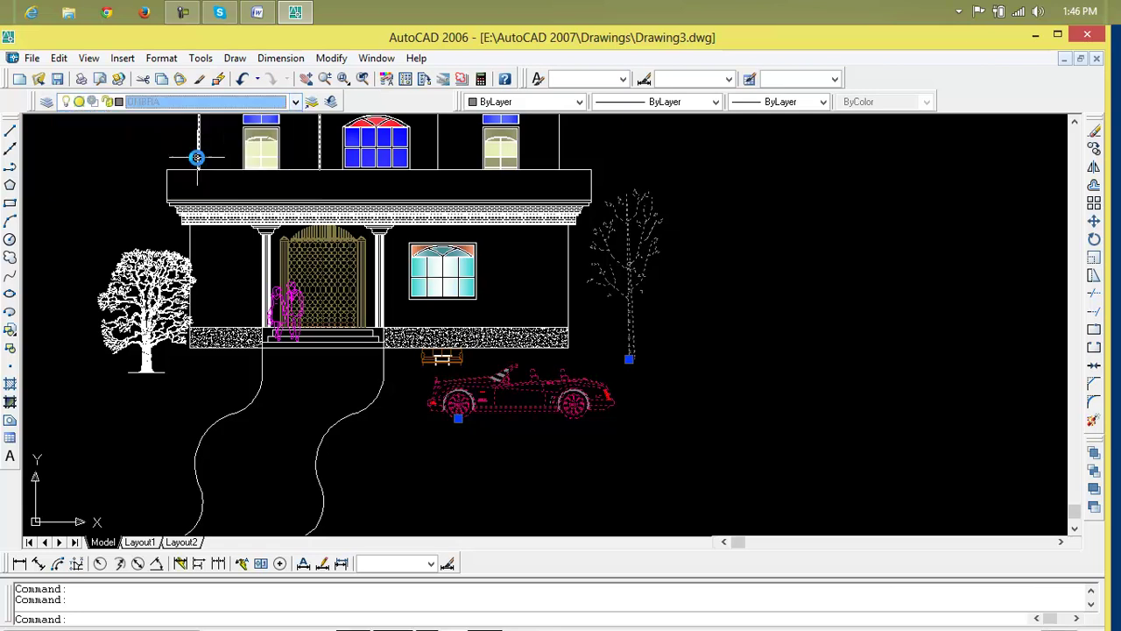
pyautogui.click(669, 359)
pyautogui.press('Escape')
pyautogui.press('Escape')
# Put the car back on the walls layer
pyautogui.click(526, 390)
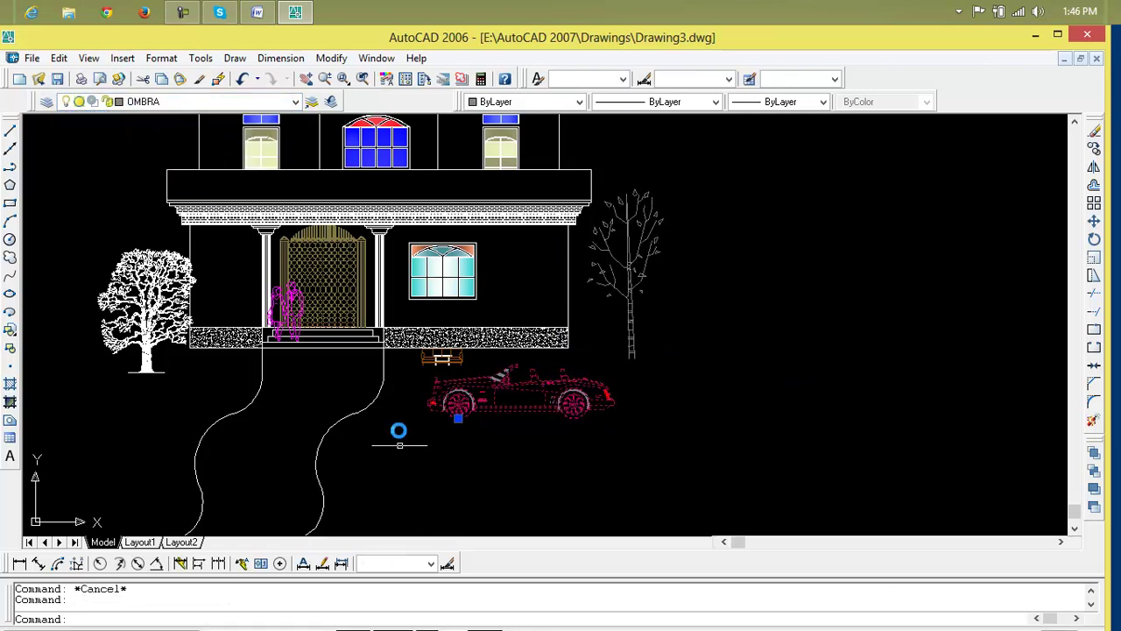
pyautogui.click(297, 102)
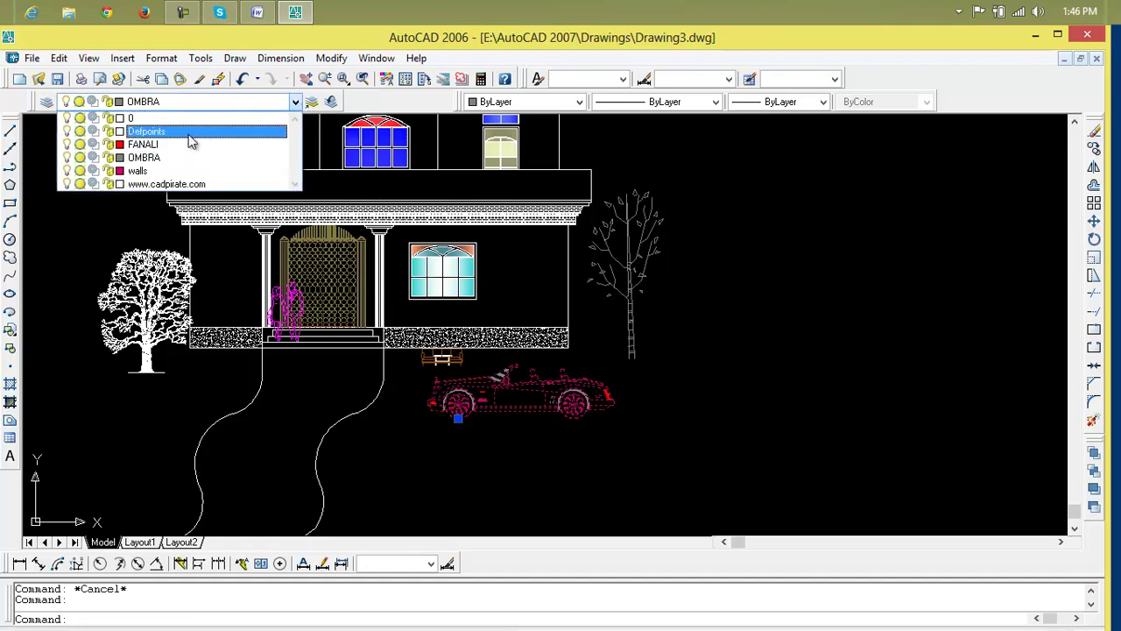
pyautogui.click(145, 171)
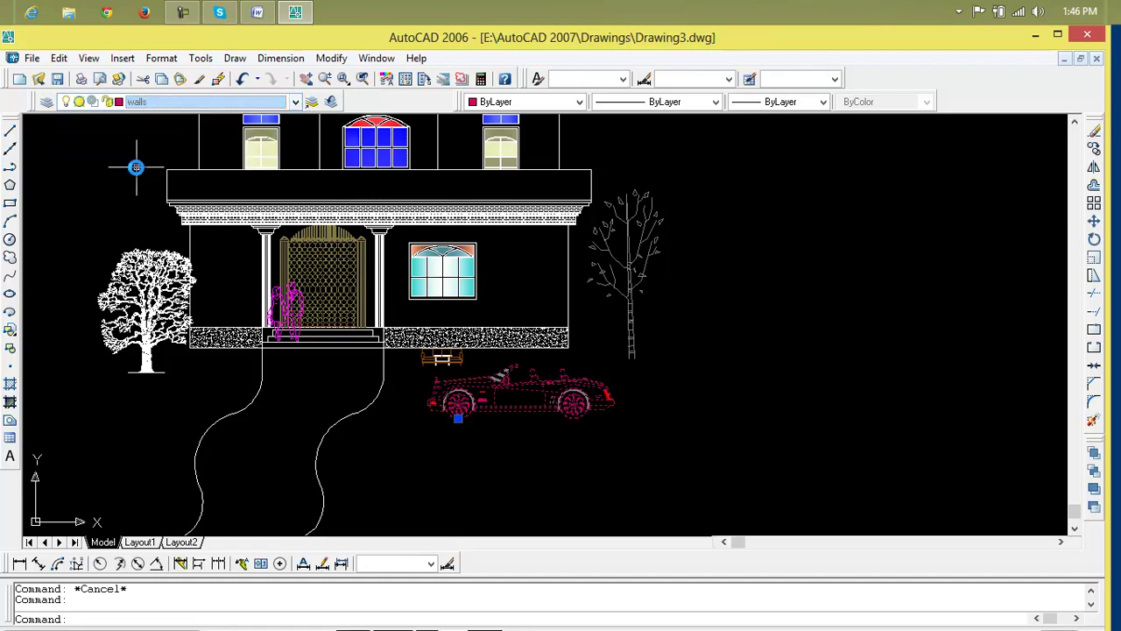
# Lock the walls layer
pyautogui.click(296, 102)
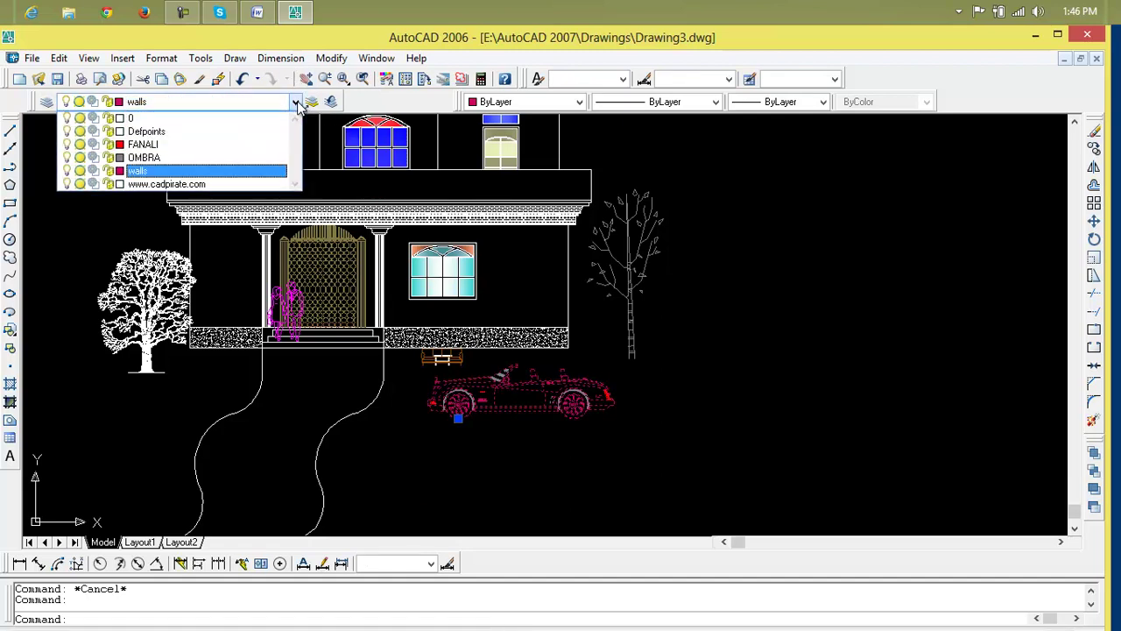
pyautogui.click(108, 171)
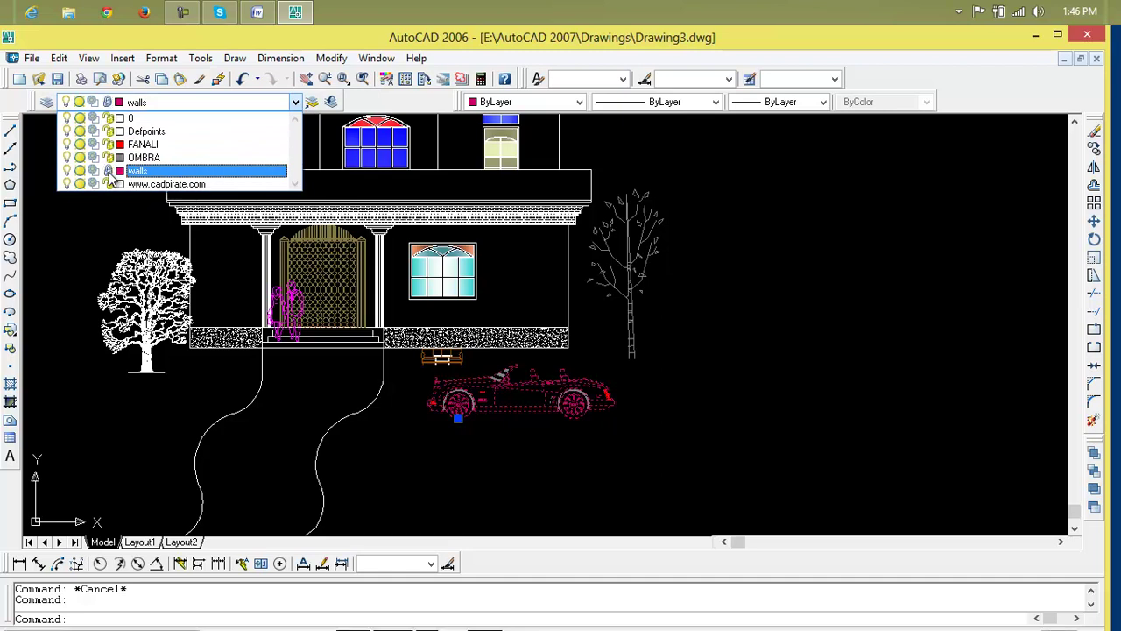
pyautogui.click(695, 403)
# Try to erase the whole house elevation together with the car on the locked layer, and inspect the car up close
pyautogui.scroll(-5, 692, 394)
pyautogui.click(711, 300)
pyautogui.click(443, 432)
pyautogui.press('Delete')
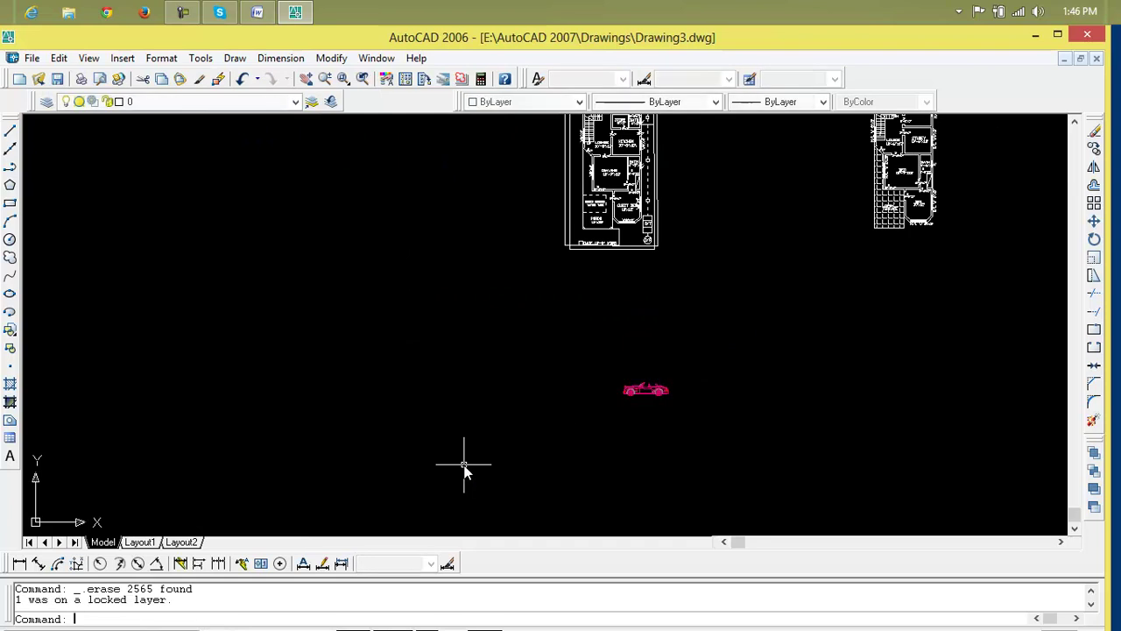
pyautogui.scroll(5, 640, 375)
pyautogui.moveTo(656, 413); pyautogui.dragTo(491, 388, button='middle')
pyautogui.scroll(5, 489, 392)
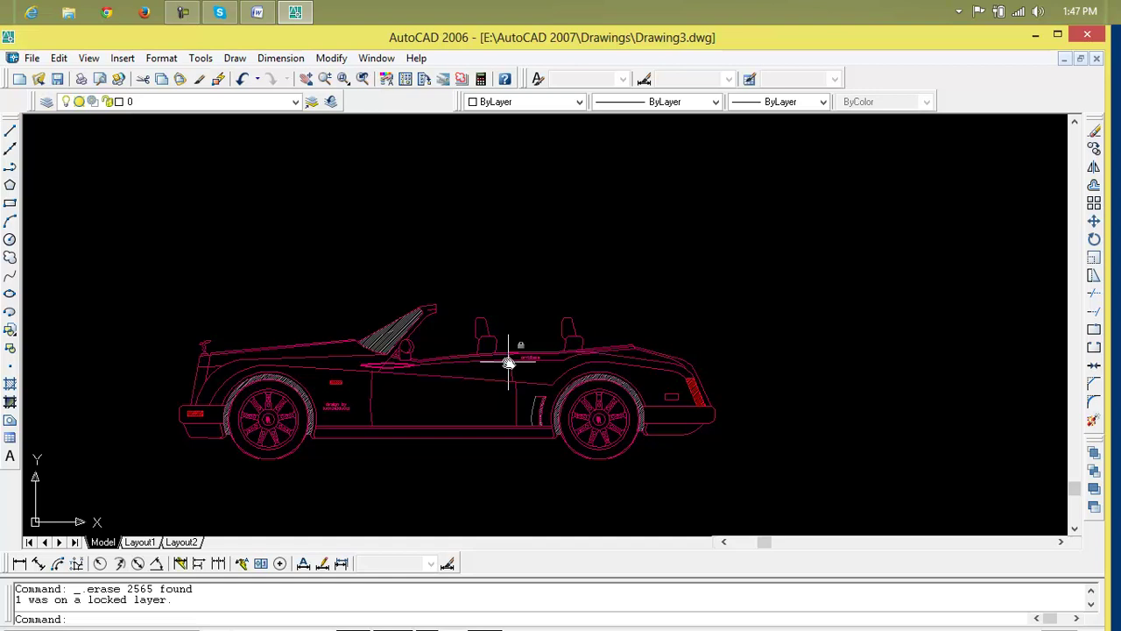
pyautogui.scroll(-3, 508, 363)
pyautogui.press('Escape')
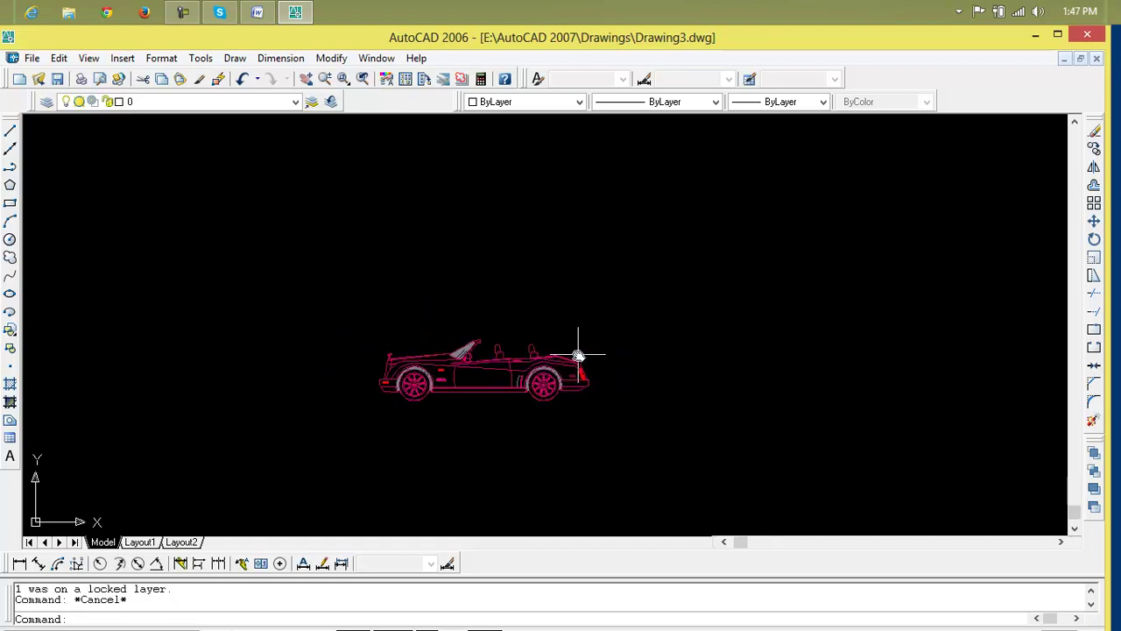
# Undo the erasure of the house elevation
pyautogui.hotkey('ctrl', 'z')
pyautogui.hotkey('ctrl', 'z')
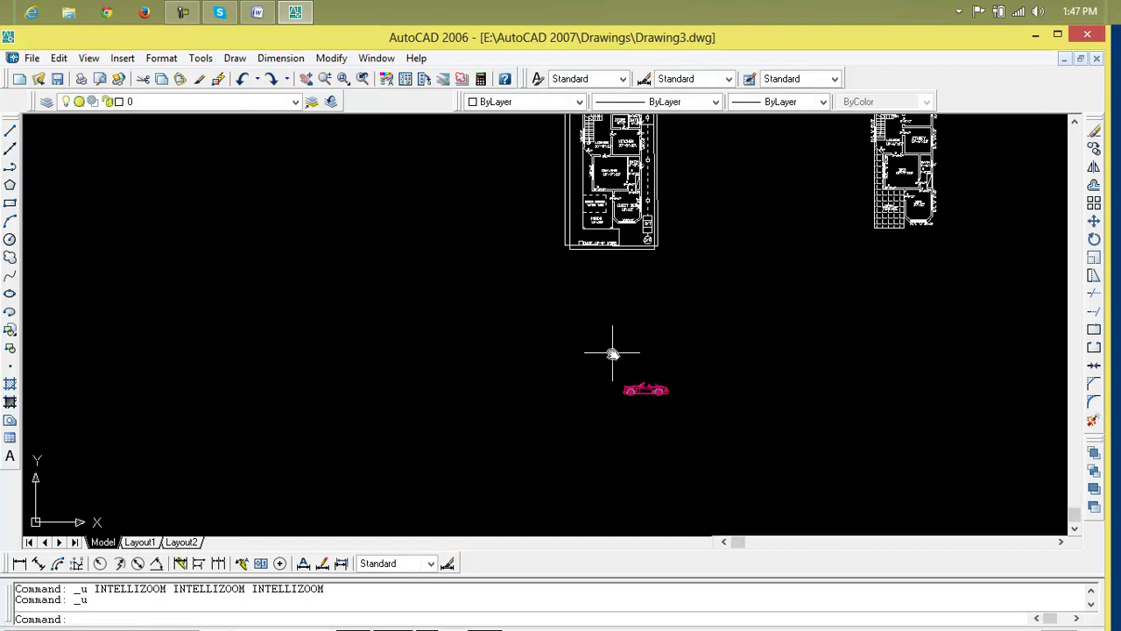
pyautogui.hotkey('ctrl', 'z')
# Unlock the walls layer
pyautogui.scroll(2, 637, 394)
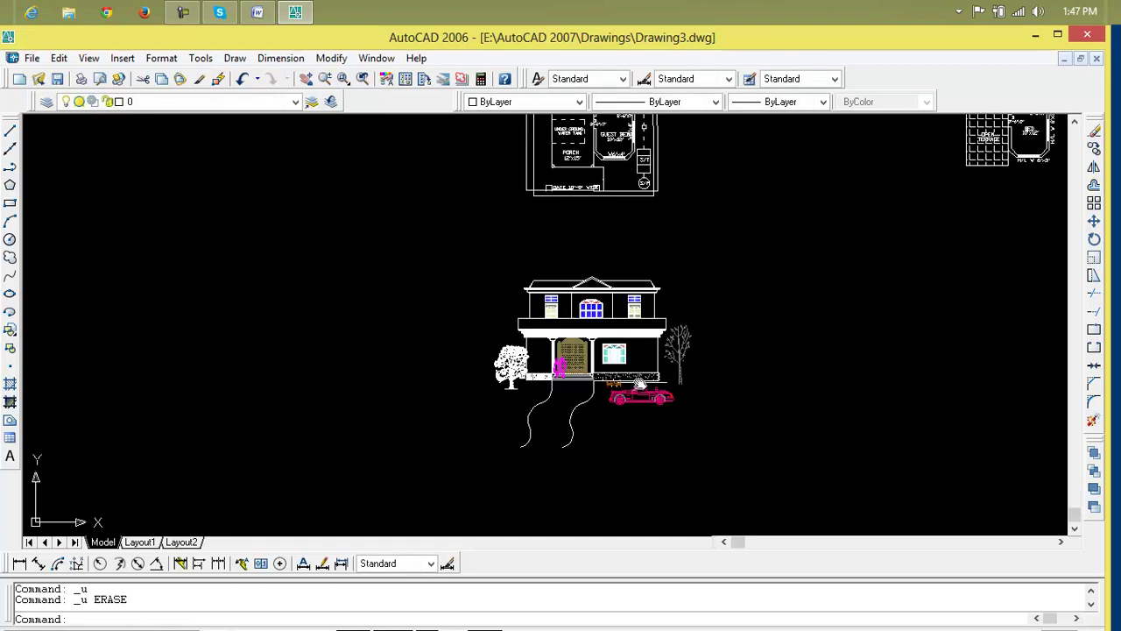
pyautogui.scroll(5, 637, 394)
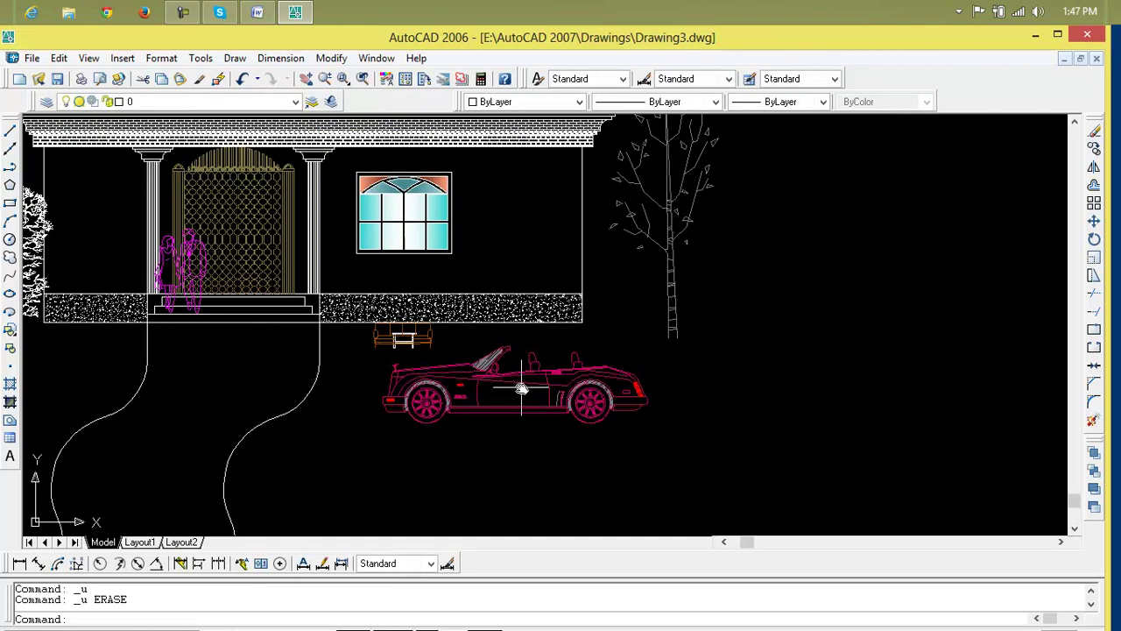
pyautogui.click(295, 101)
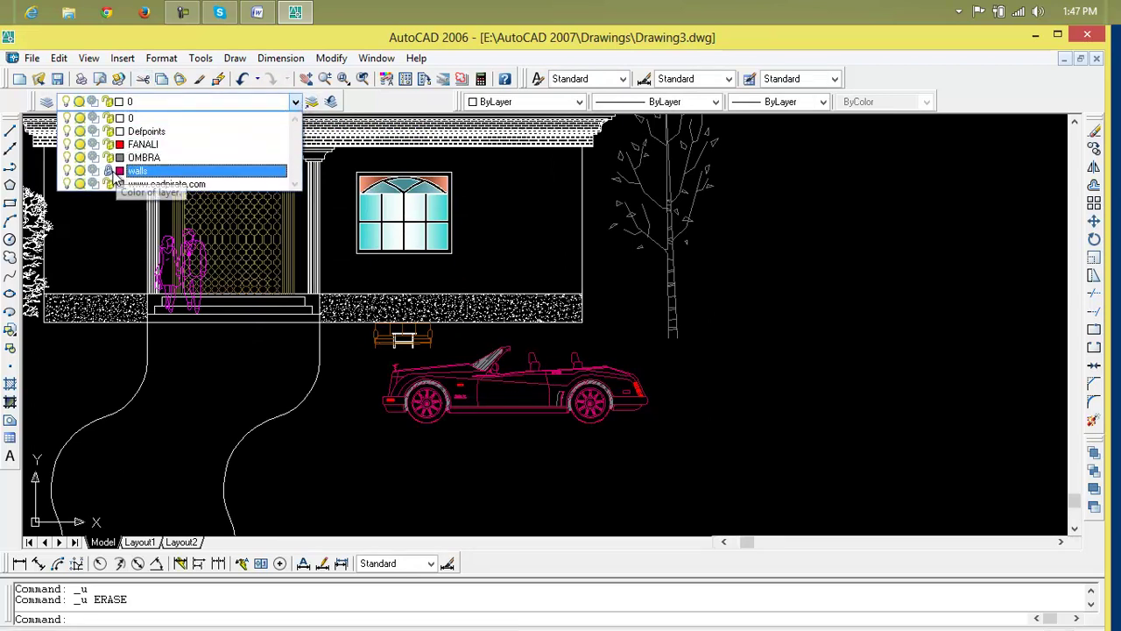
pyautogui.click(570, 412)
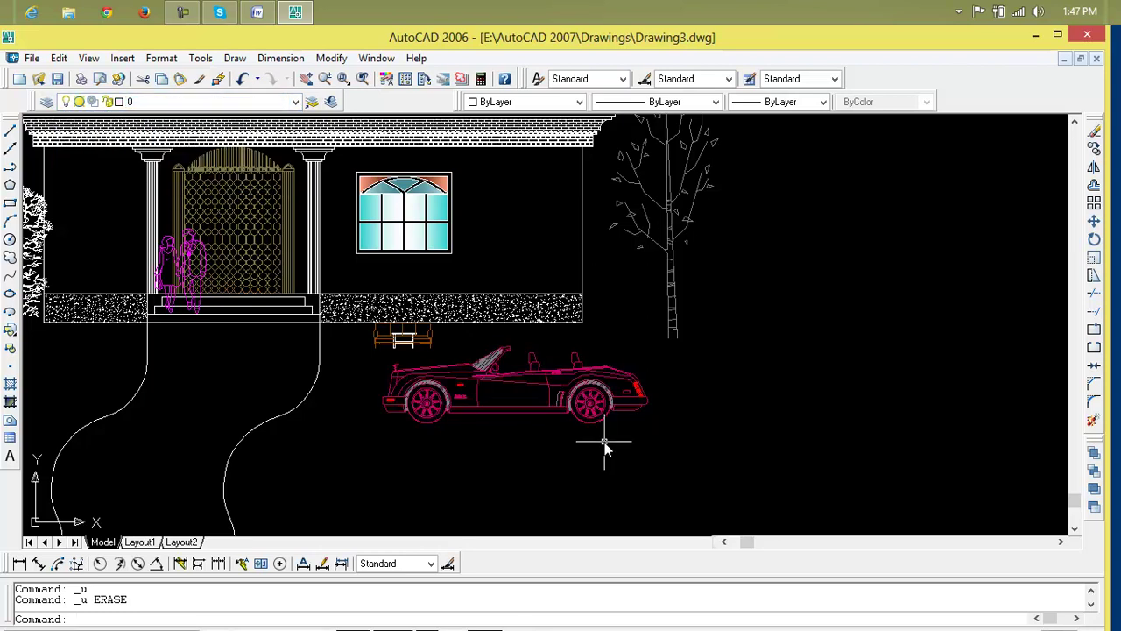
# Erase the car as a test of the unlocked layer, and undo the erasure
pyautogui.click(565, 406)
pyautogui.press('Delete')
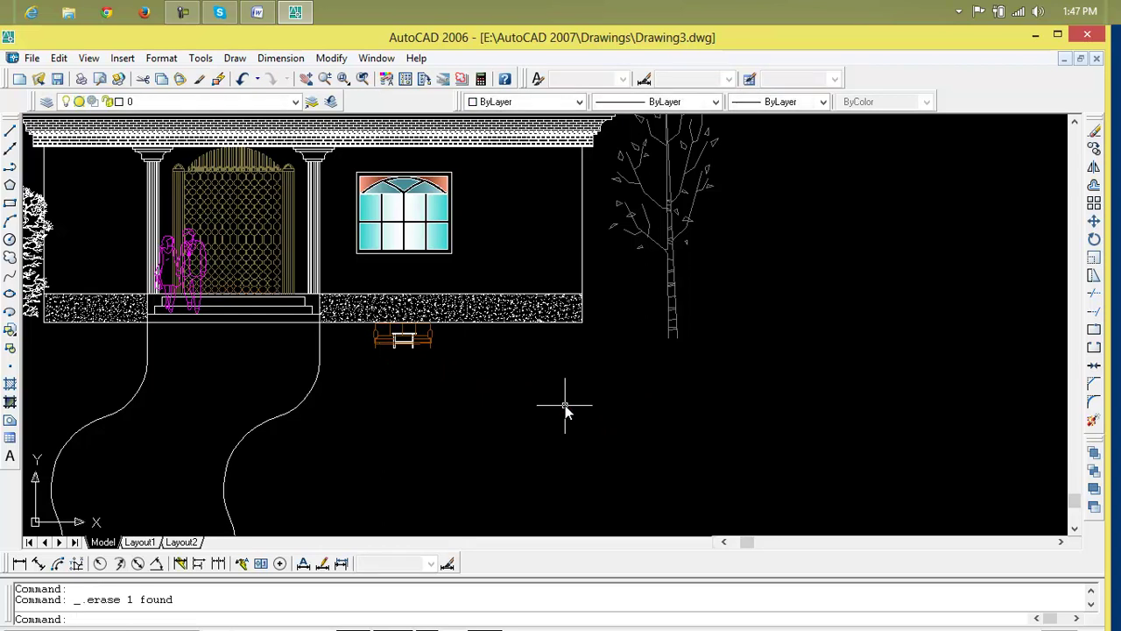
pyautogui.hotkey('ctrl', 'z')
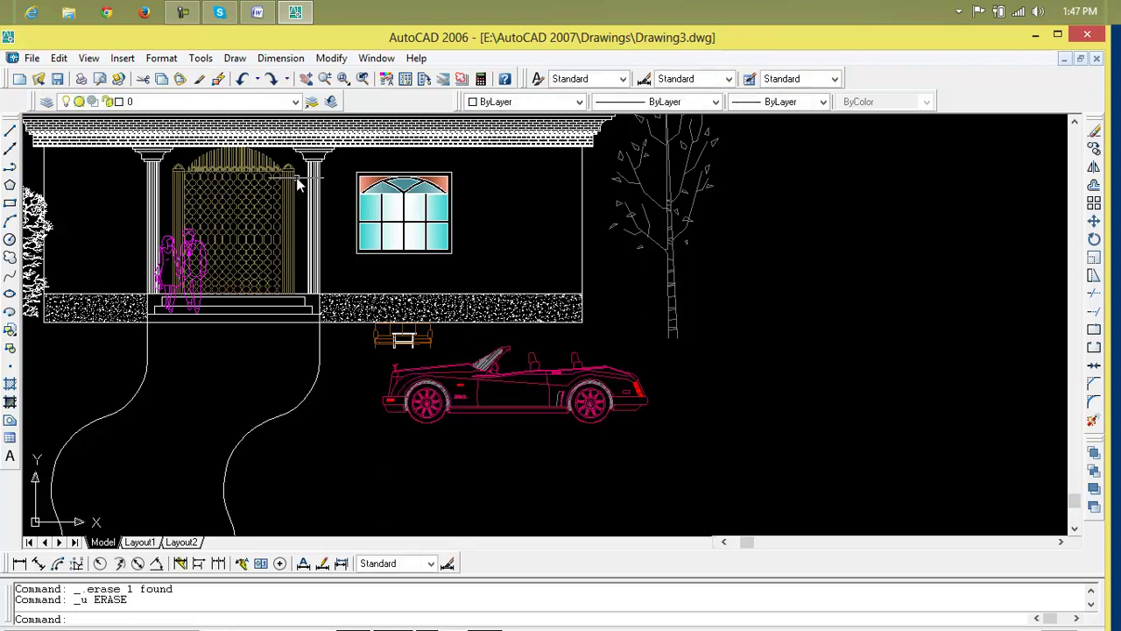
# Make walls the current layer, turn it off, and inspect the parts of the car that belong to other layers
pyautogui.click(296, 102)
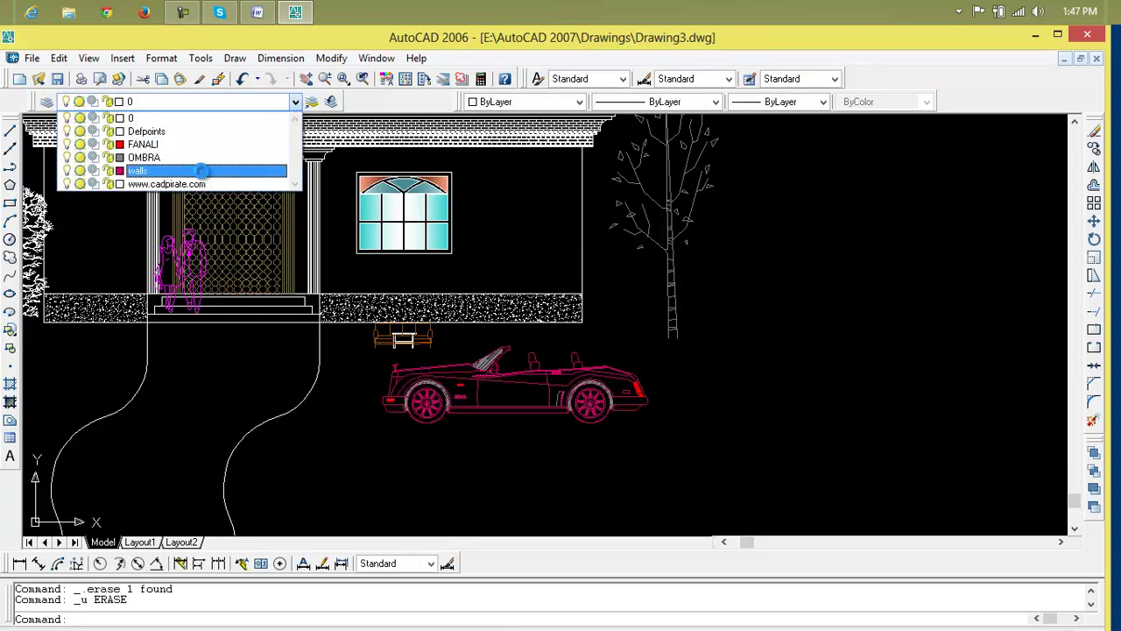
pyautogui.click(201, 167)
pyautogui.click(296, 101)
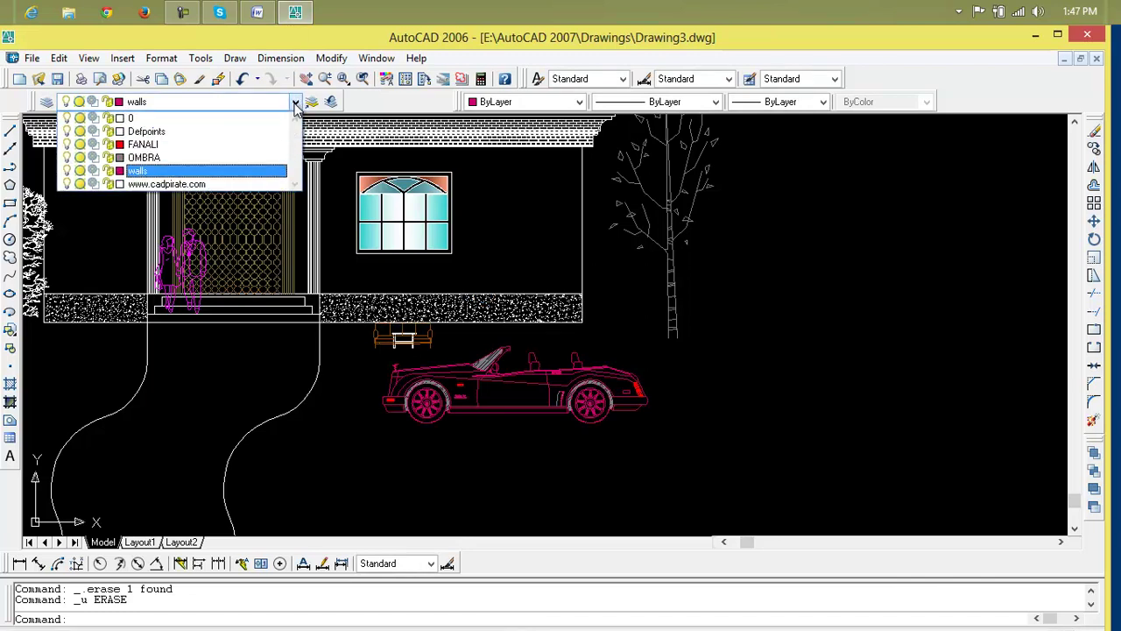
pyautogui.click(69, 171)
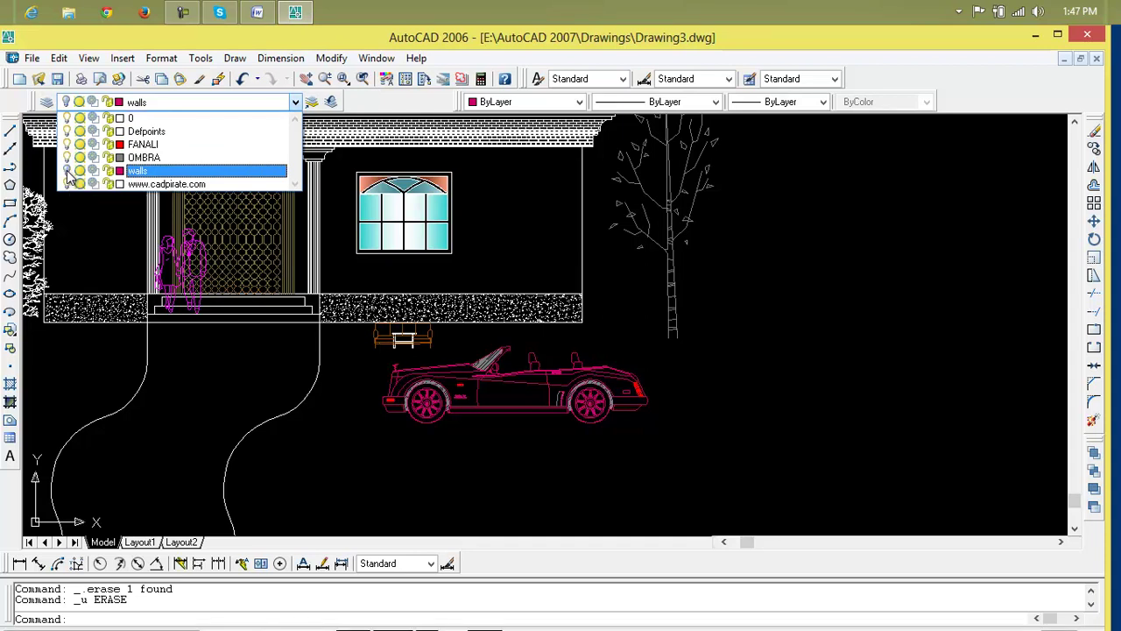
pyautogui.click(755, 374)
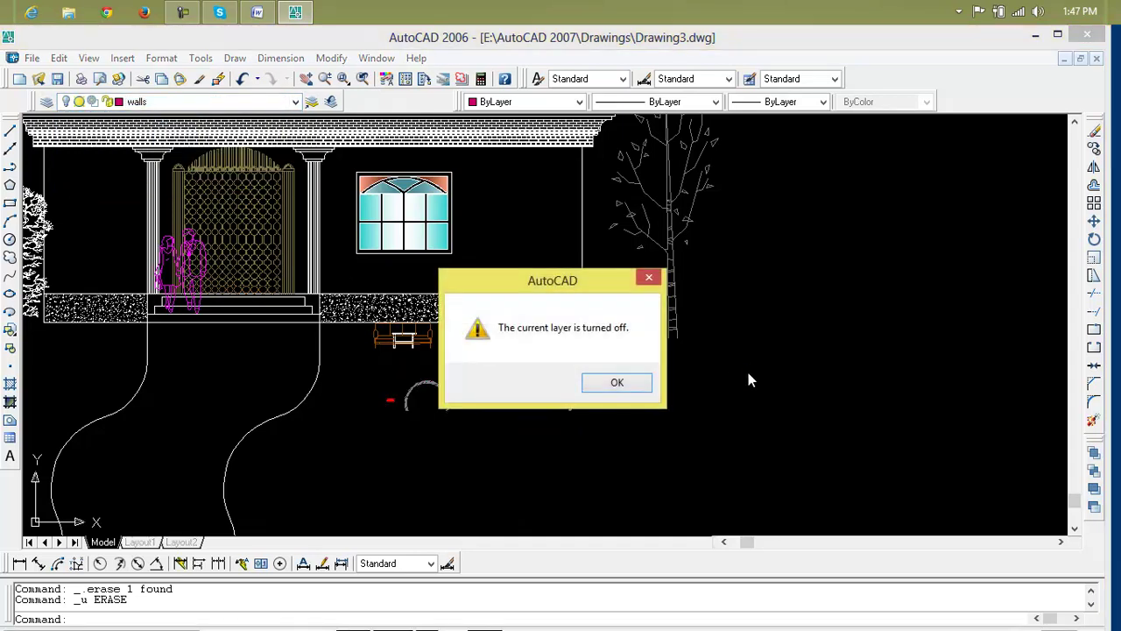
pyautogui.click(617, 383)
pyautogui.scroll(-6, 613, 385)
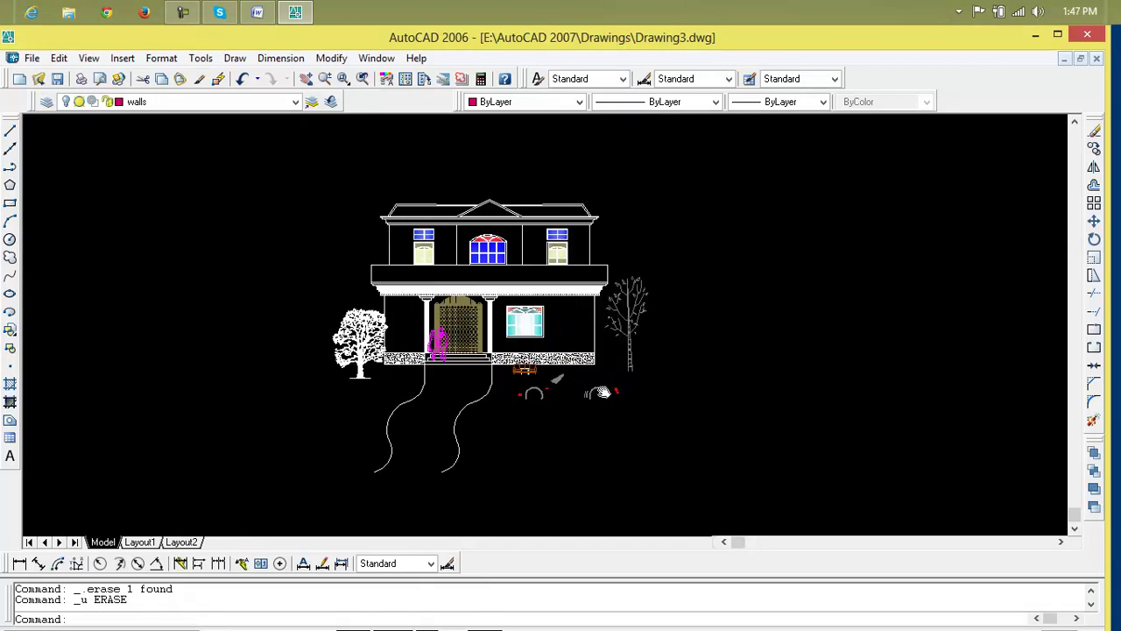
pyautogui.scroll(5, 425, 355)
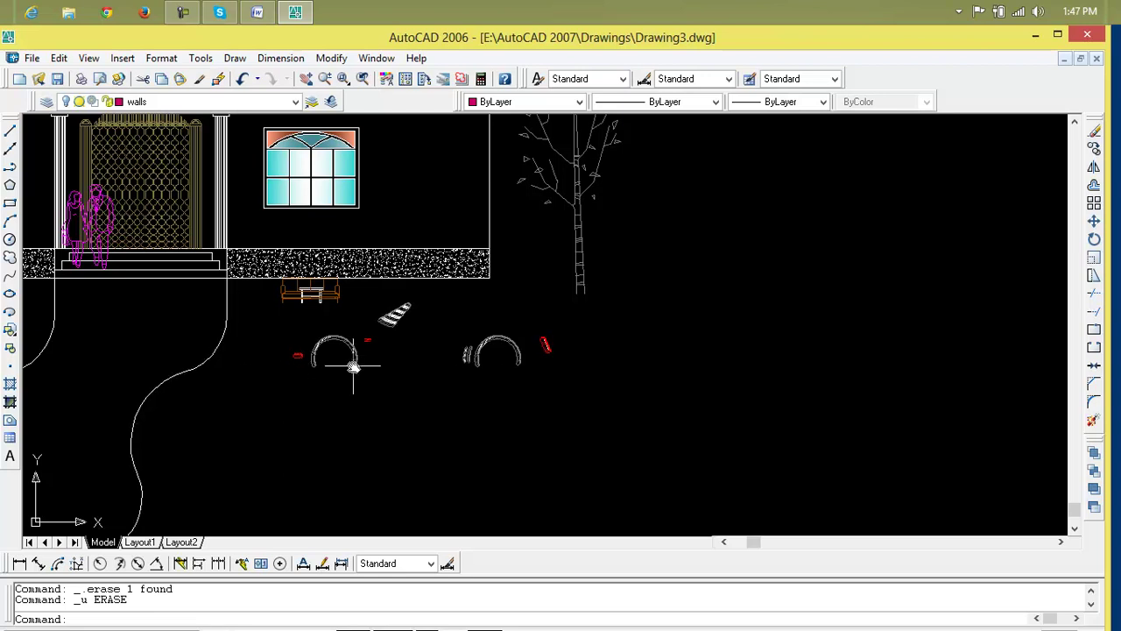
pyautogui.click(295, 102)
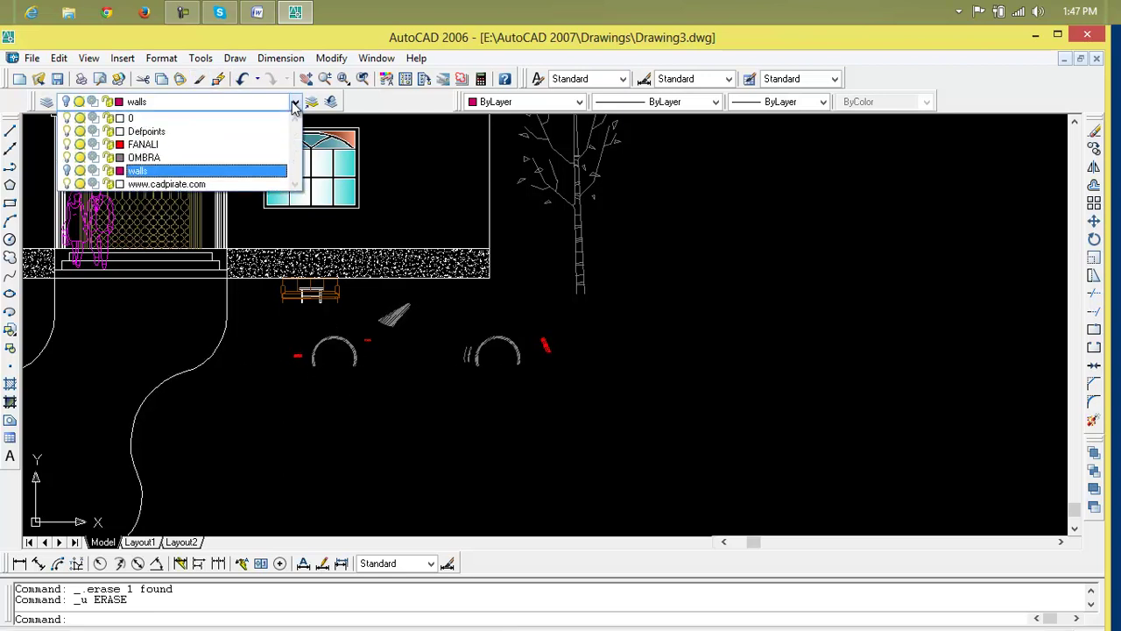
pyautogui.click(68, 172)
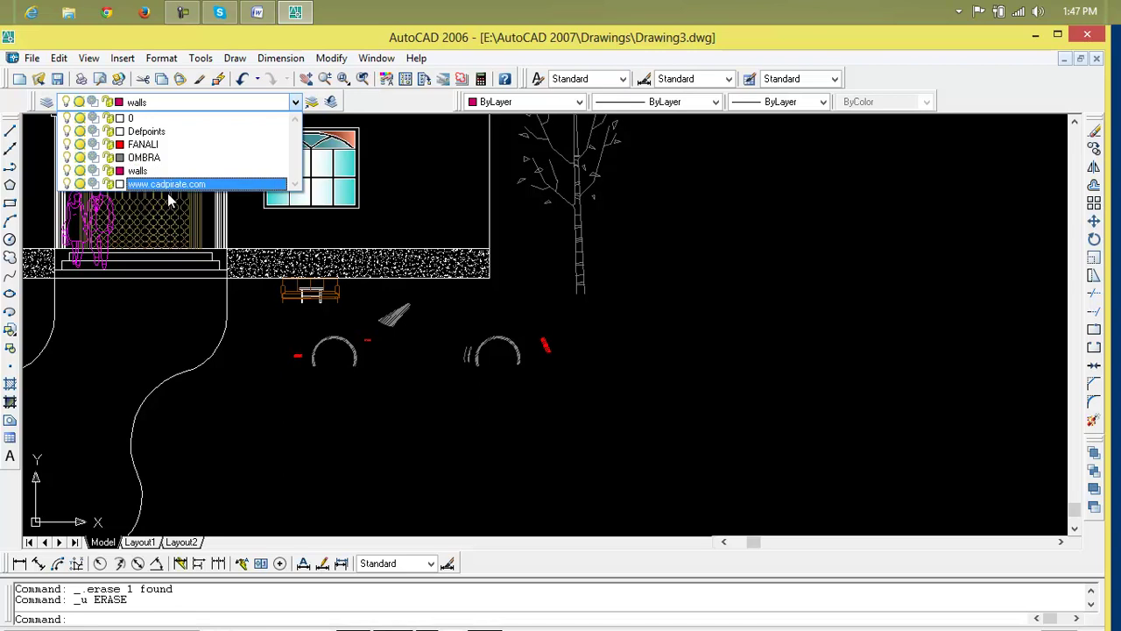
pyautogui.click(168, 184)
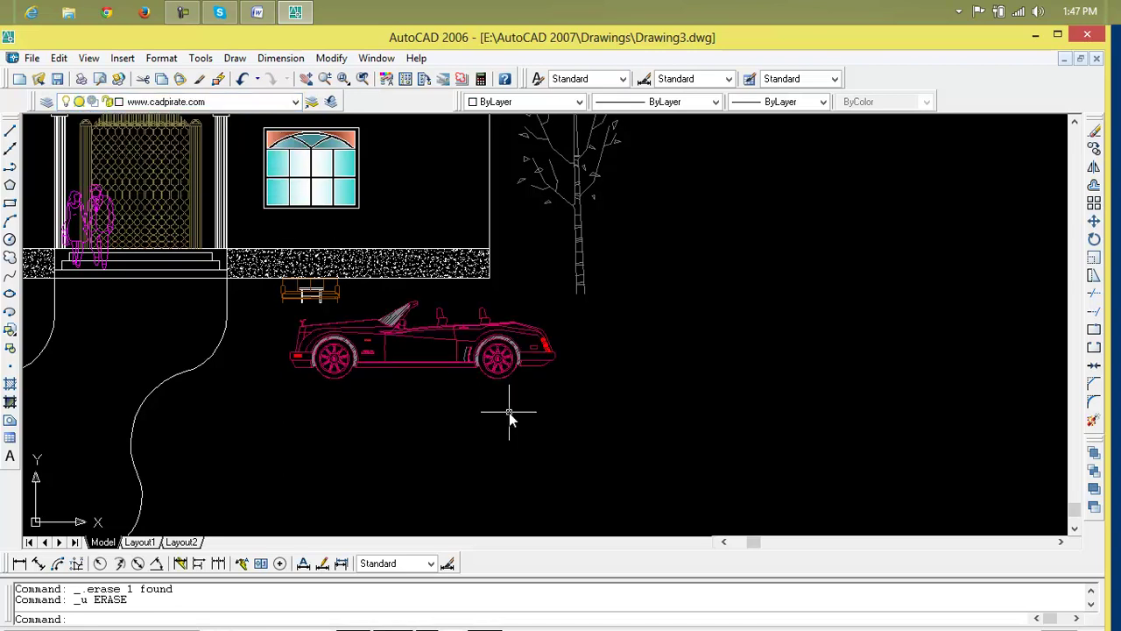
# Select the roof and the upper storey of the house, including its windows, with crossing windows
pyautogui.scroll(-5, 509, 413)
pyautogui.click(542, 183)
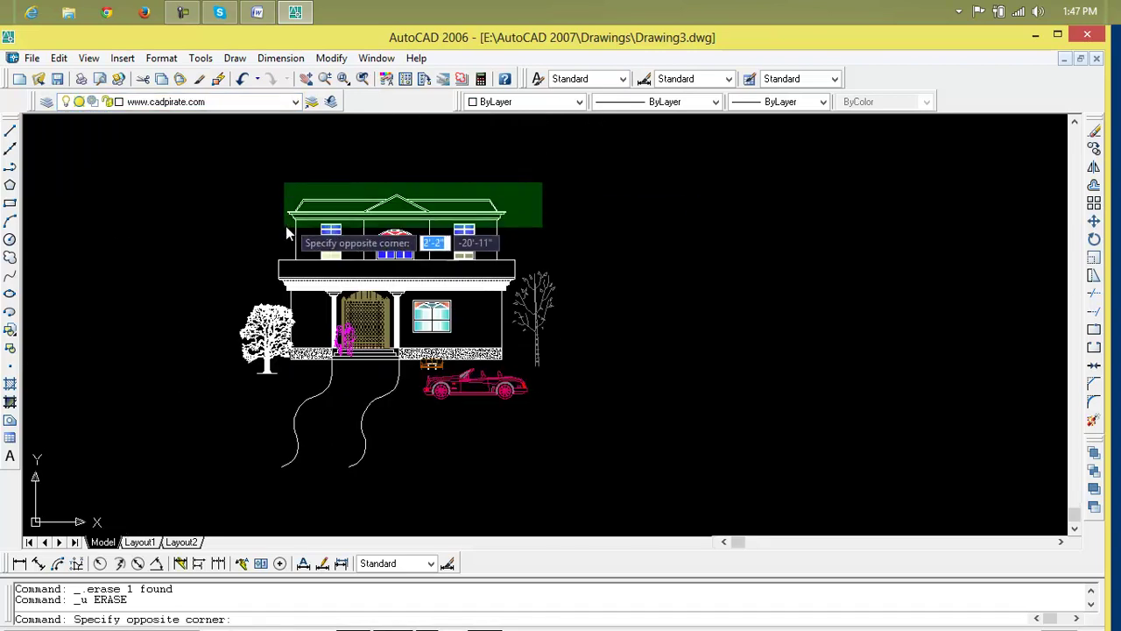
pyautogui.click(293, 226)
pyautogui.click(568, 195)
pyautogui.click(288, 251)
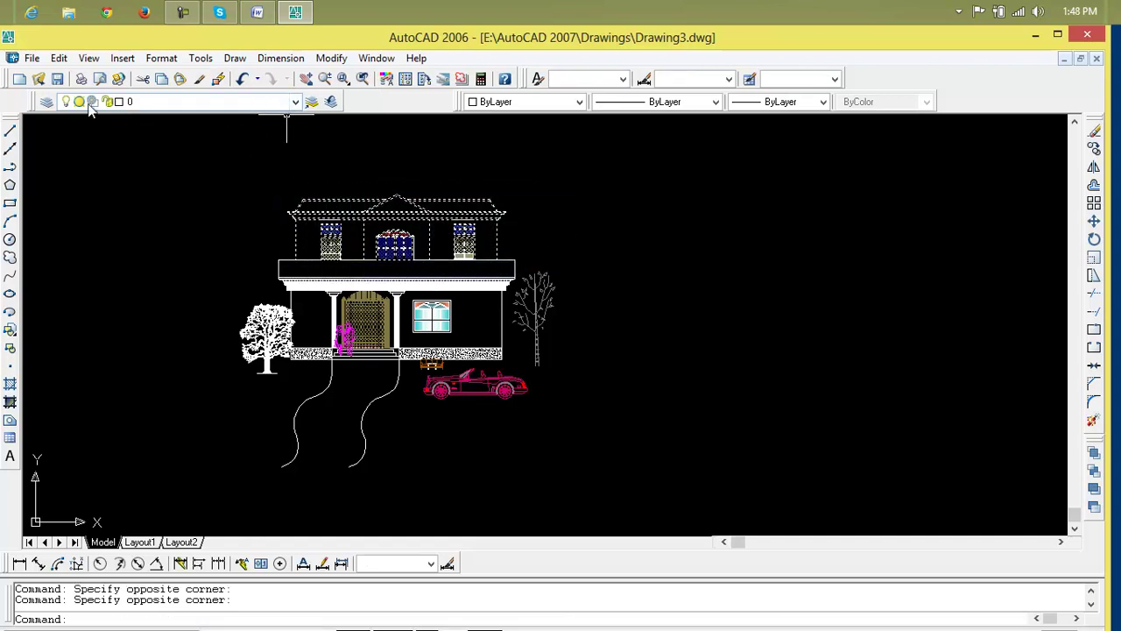
# Rename the Defpoints layer as 1st in the Layer Properties Manager
pyautogui.click(46, 102)
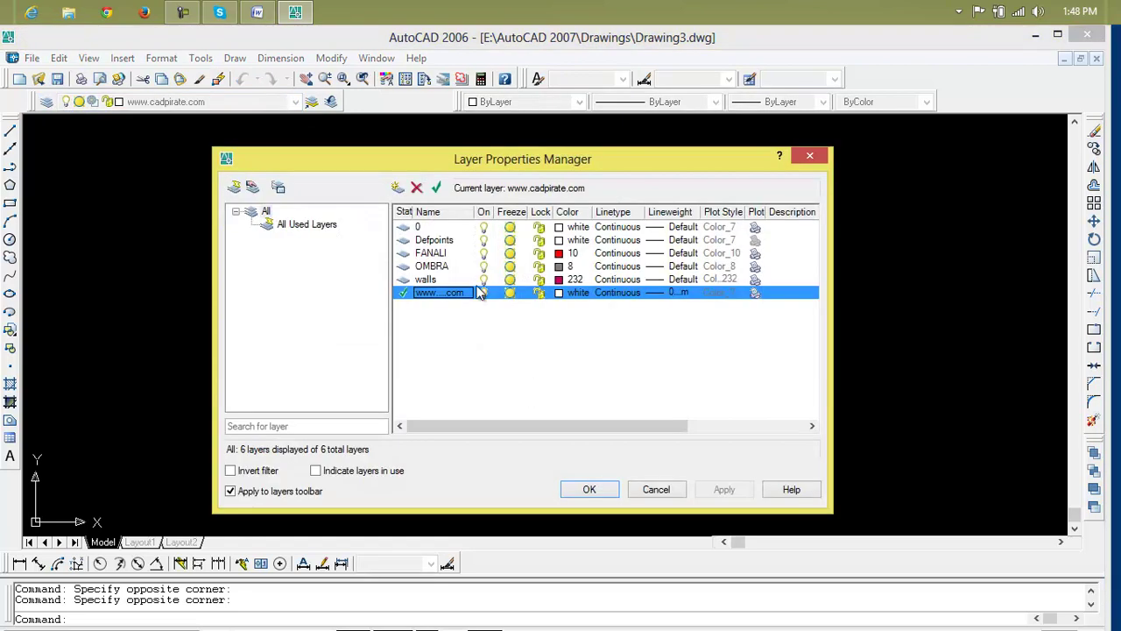
pyautogui.click(445, 255)
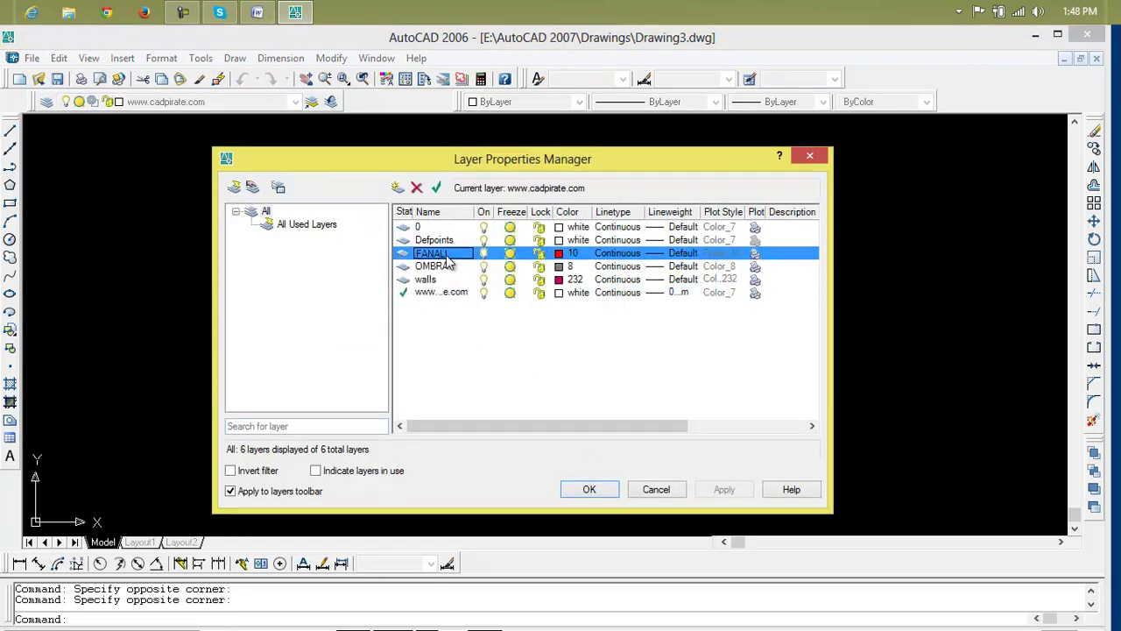
pyautogui.click(444, 241)
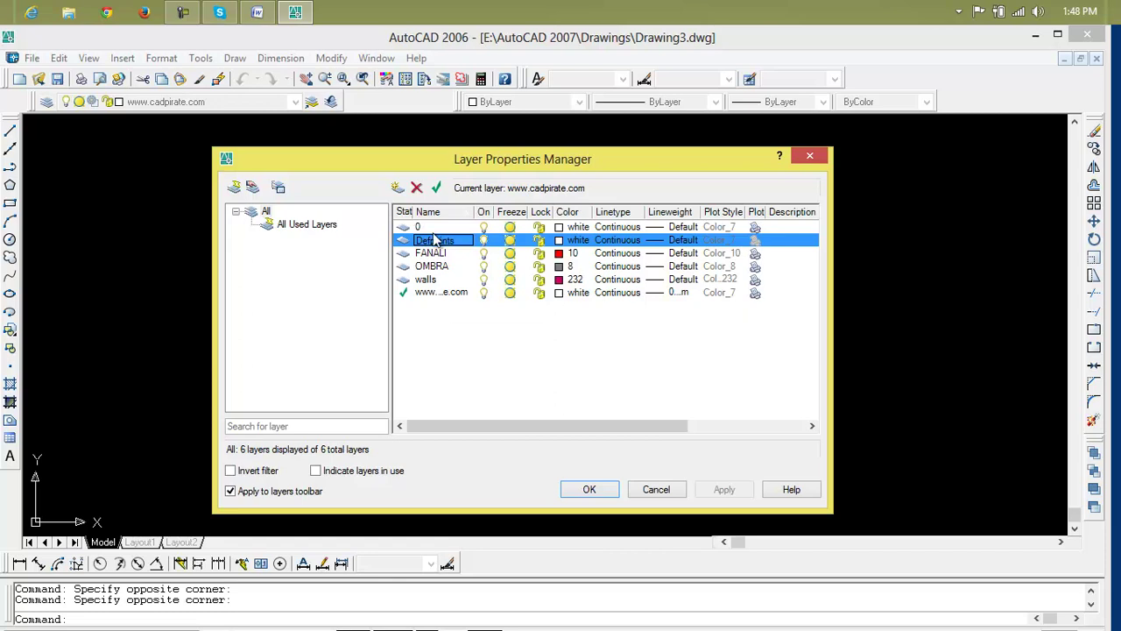
pyautogui.write('1')
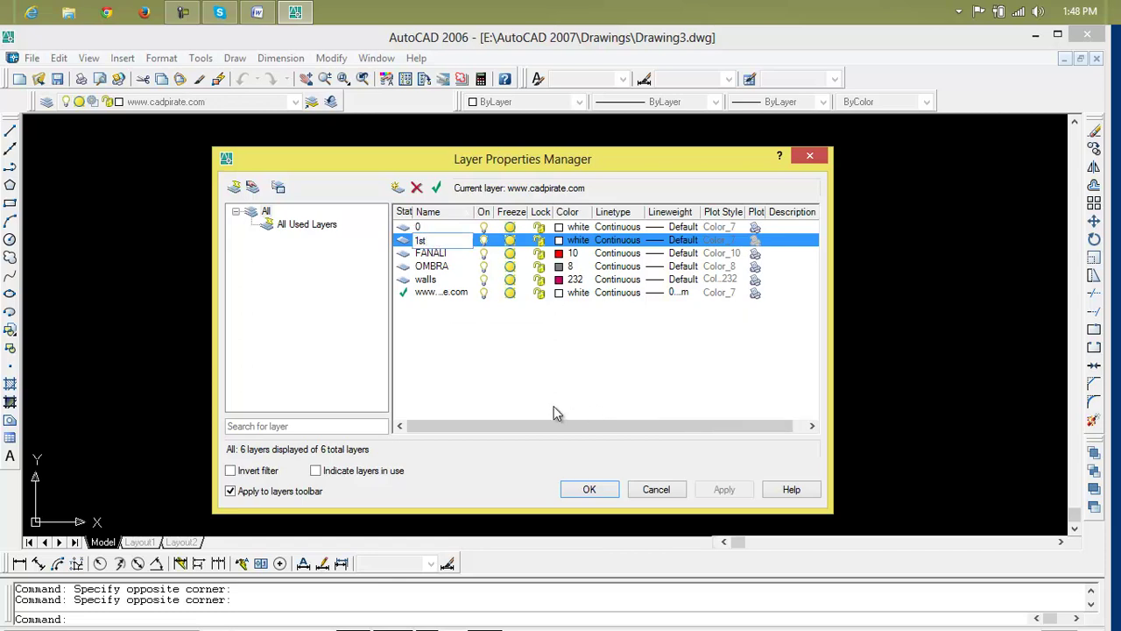
pyautogui.write('st')
pyautogui.press('Return')
# Set the color of layer 1st to index color 192 and confirm the layer changes
pyautogui.click(560, 246)
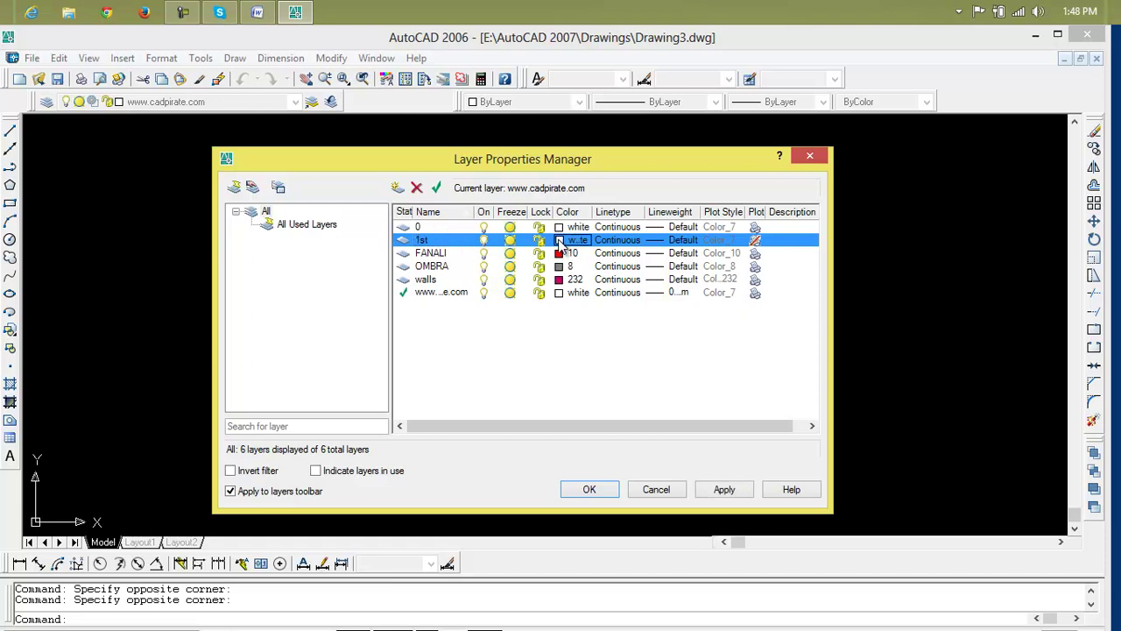
pyautogui.click(561, 245)
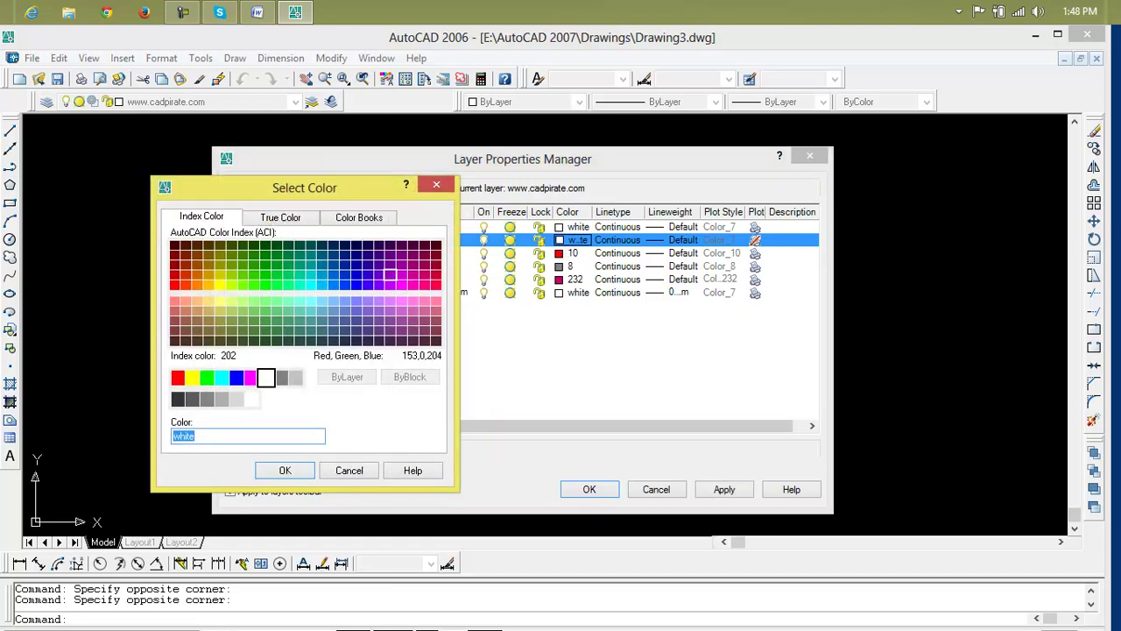
pyautogui.click(378, 275)
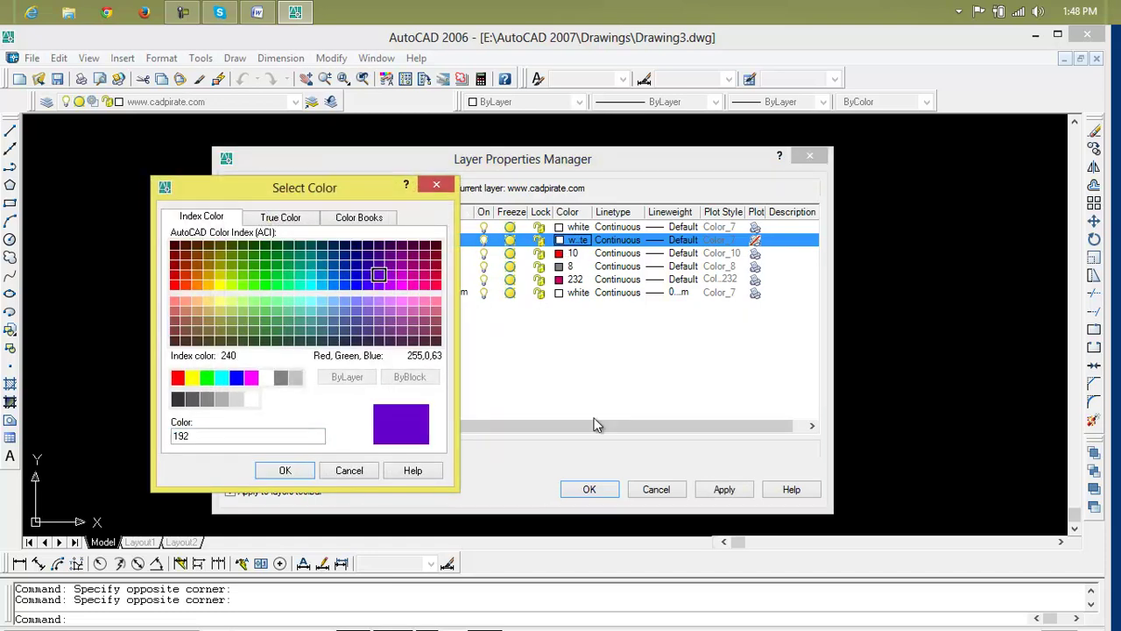
pyautogui.click(264, 479)
pyautogui.click(578, 490)
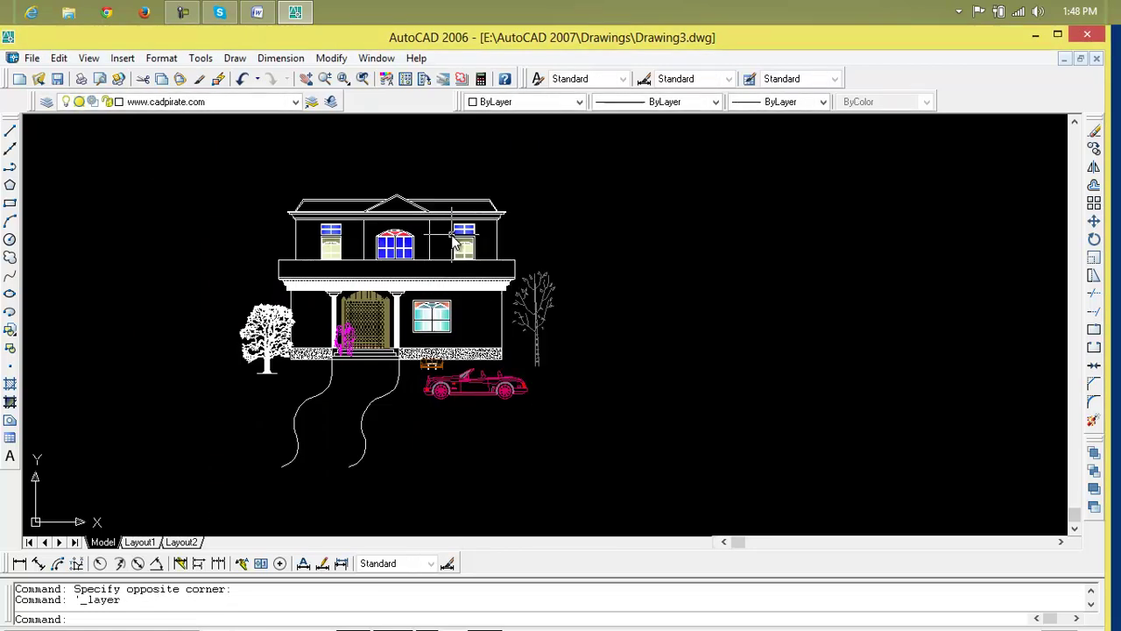
# Select the roof and upper storey of the house with a crossing window and assign them to layer 1st
pyautogui.scroll(2, 454, 244)
pyautogui.click(564, 178)
pyautogui.click(174, 245)
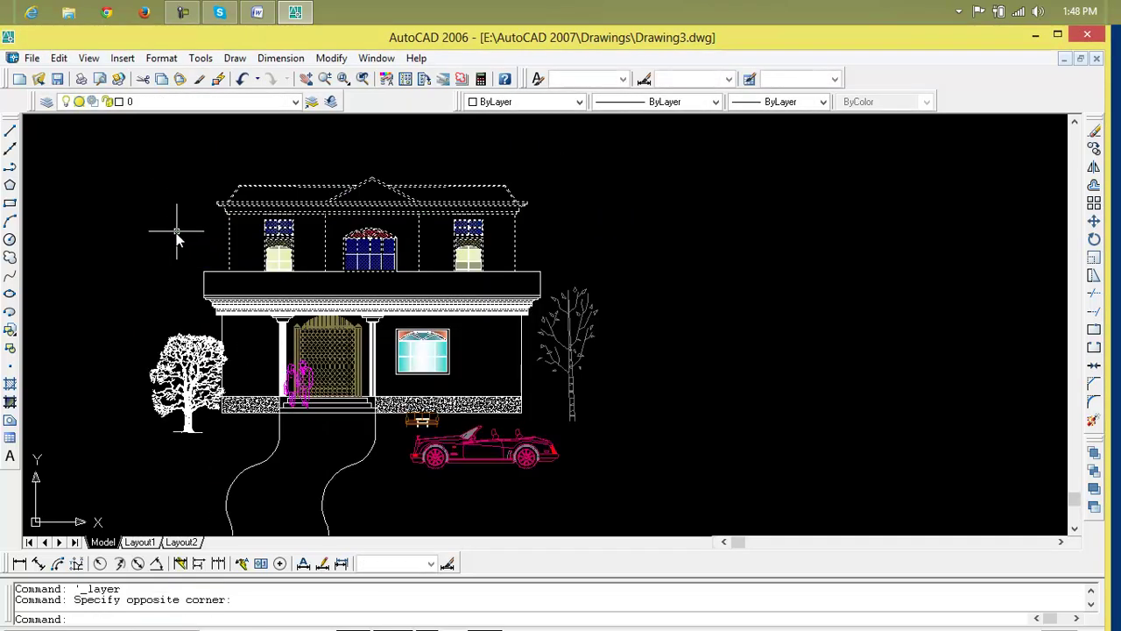
pyautogui.click(296, 103)
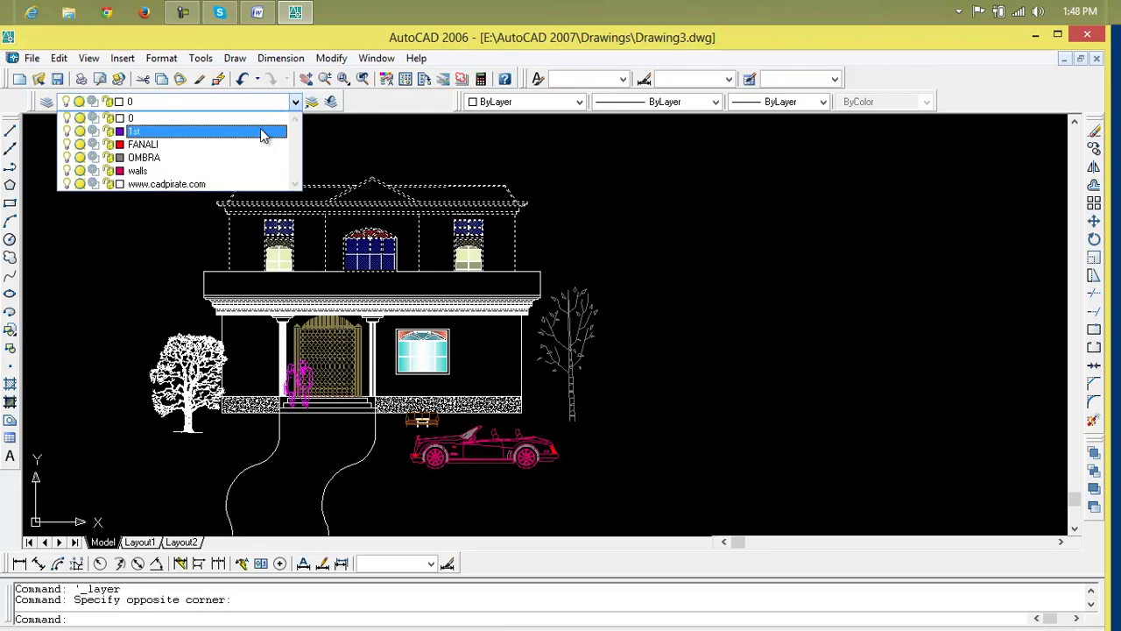
pyautogui.click(210, 131)
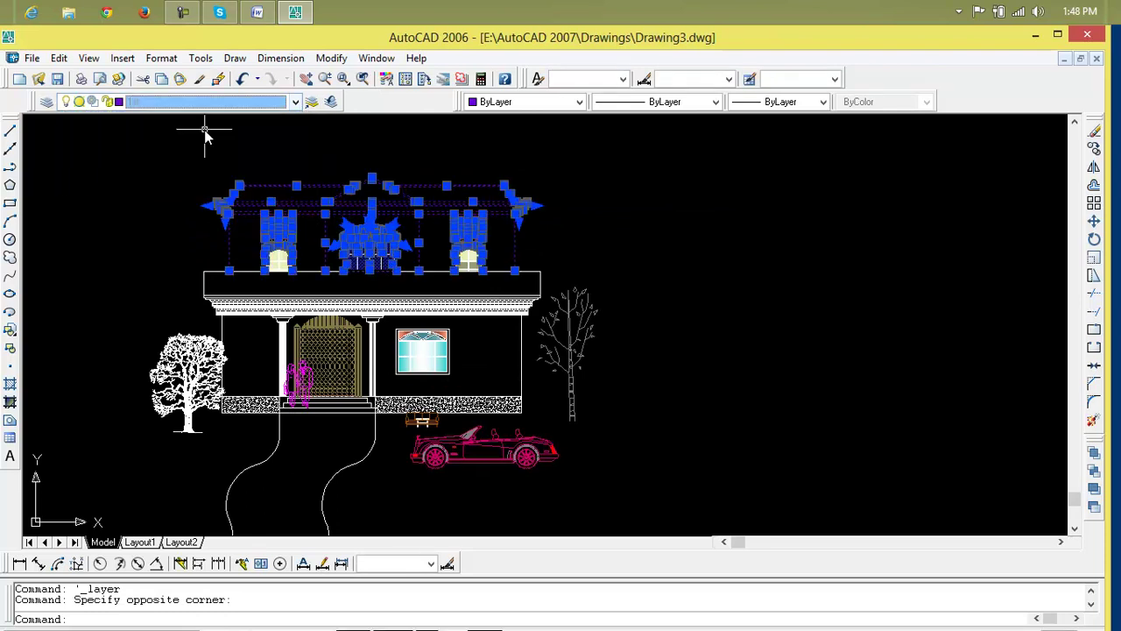
pyautogui.press('Escape')
# Reselect the roof and upper storey, turn layer 1st off, and move the selection to layer OMBRA
pyautogui.click(611, 176)
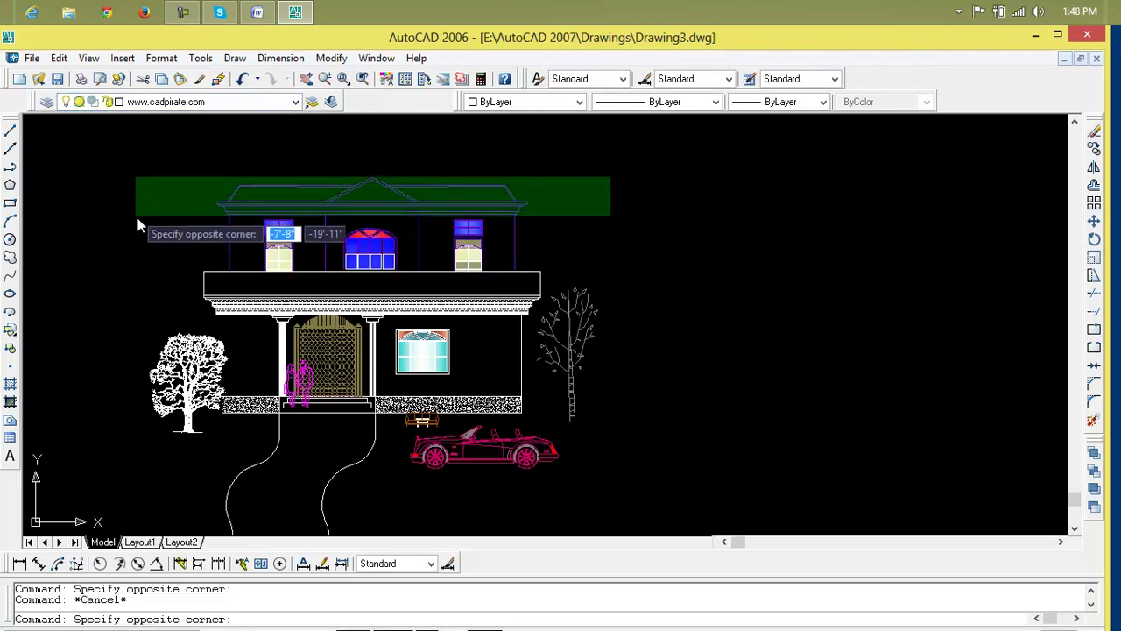
pyautogui.click(175, 242)
pyautogui.click(296, 103)
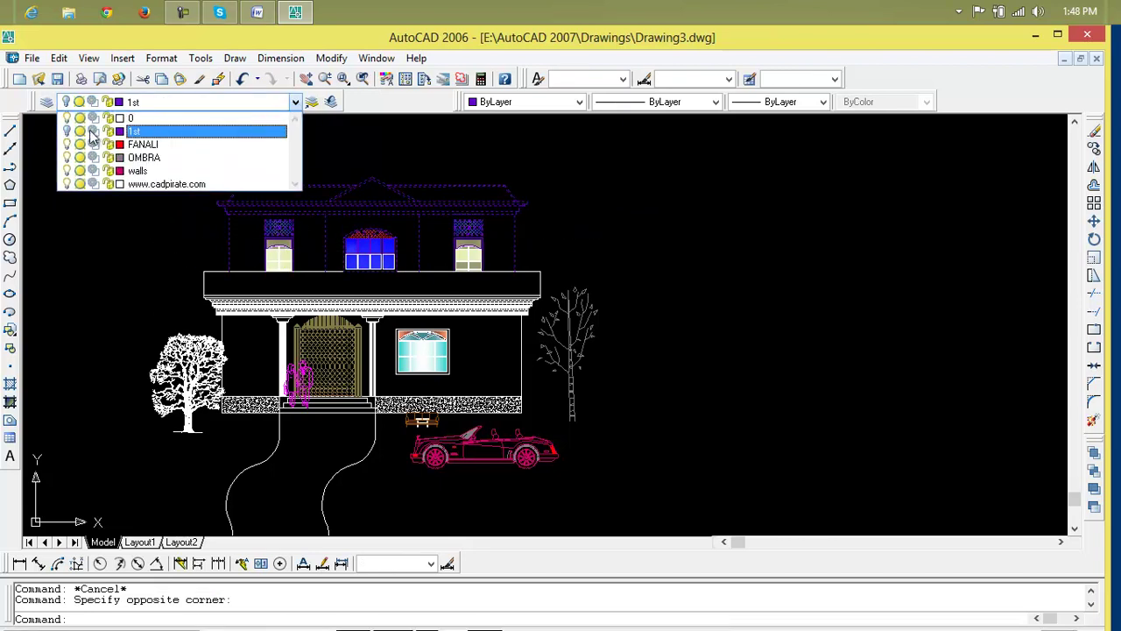
pyautogui.click(368, 182)
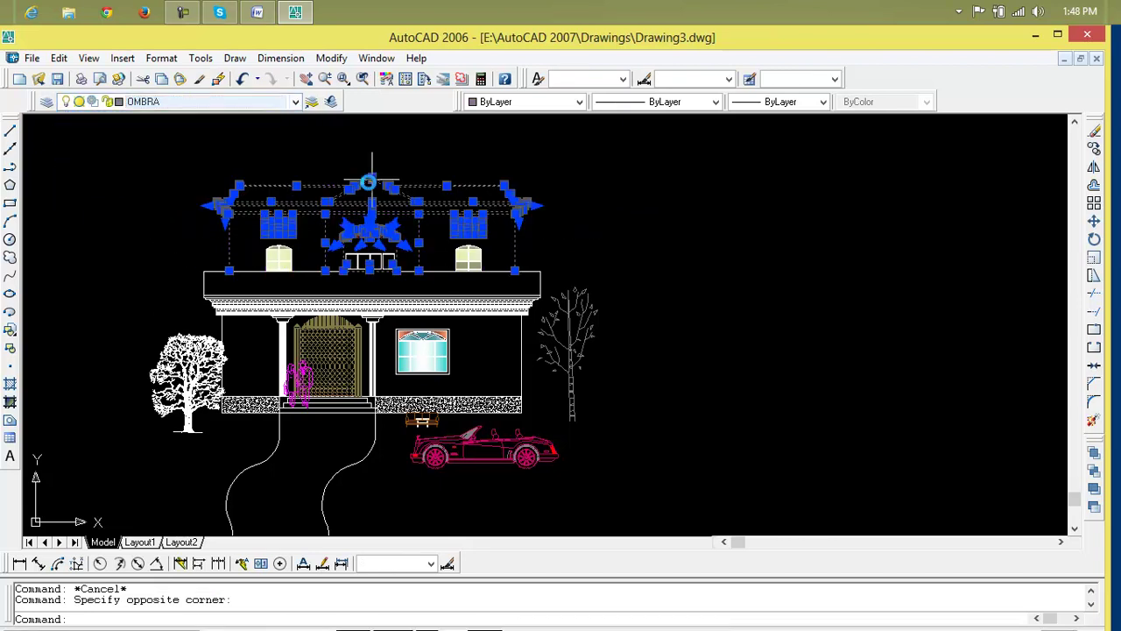
pyautogui.press('Return')
pyautogui.press('Escape')
pyautogui.press('Escape')
# Turn layer 1st back on, assign the roof and upper storey with its windows to it, and check their layer
pyautogui.click(562, 176)
pyautogui.click(195, 254)
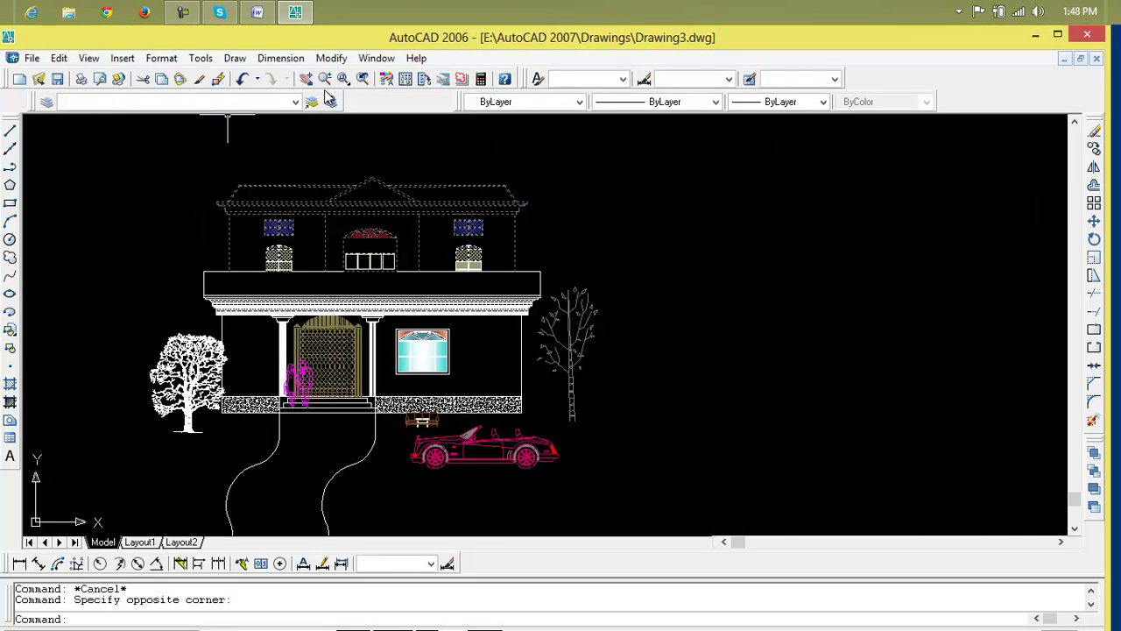
pyautogui.click(295, 102)
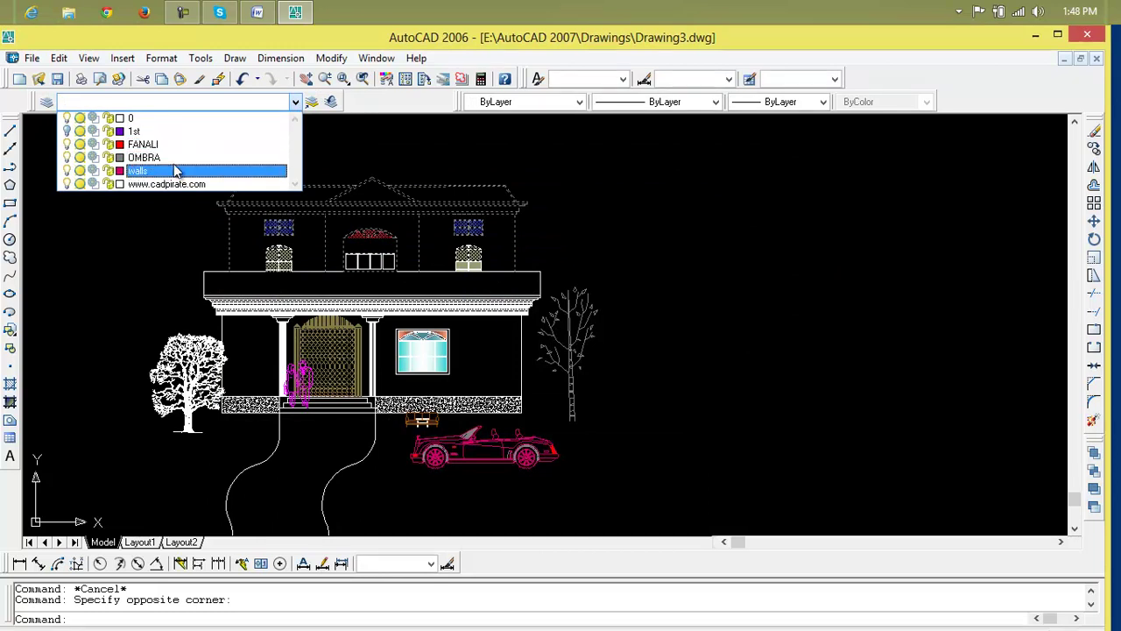
pyautogui.click(72, 132)
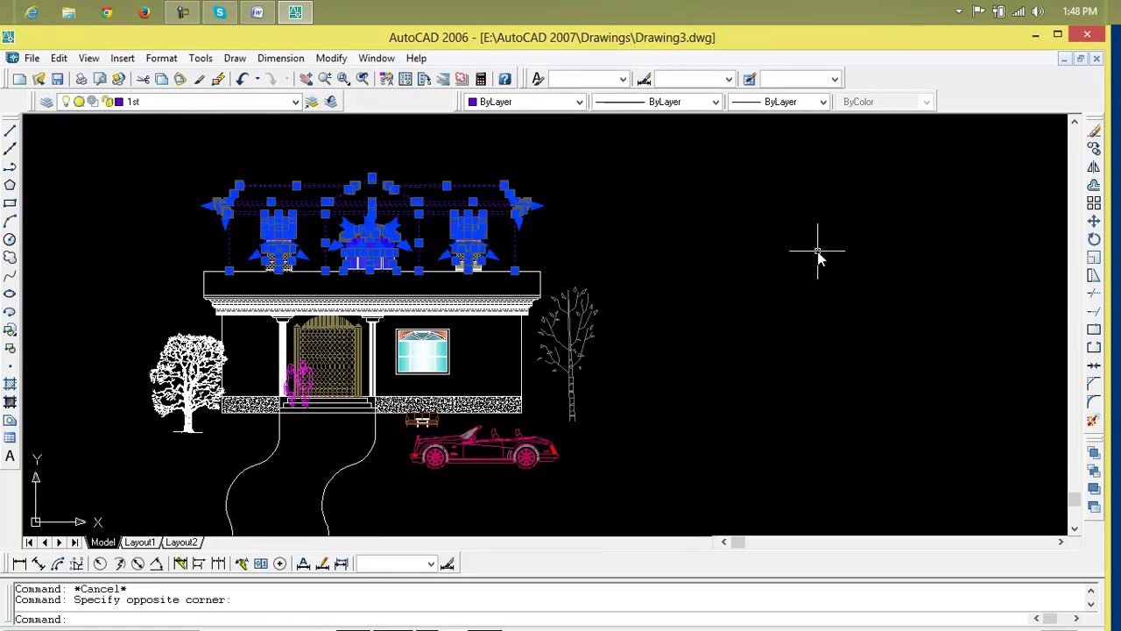
pyautogui.press('Escape')
pyautogui.click(677, 130)
pyautogui.click(203, 260)
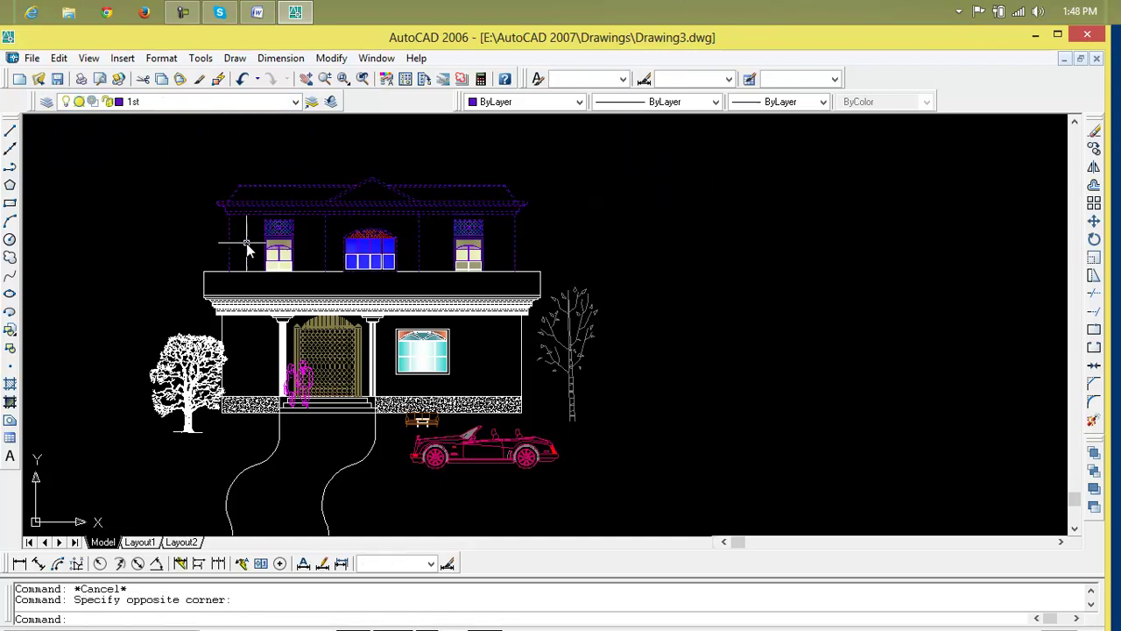
pyautogui.press('Escape')
# Assign the car to layer OMBRA and turn that layer off in the Layer Properties Manager
pyautogui.click(501, 461)
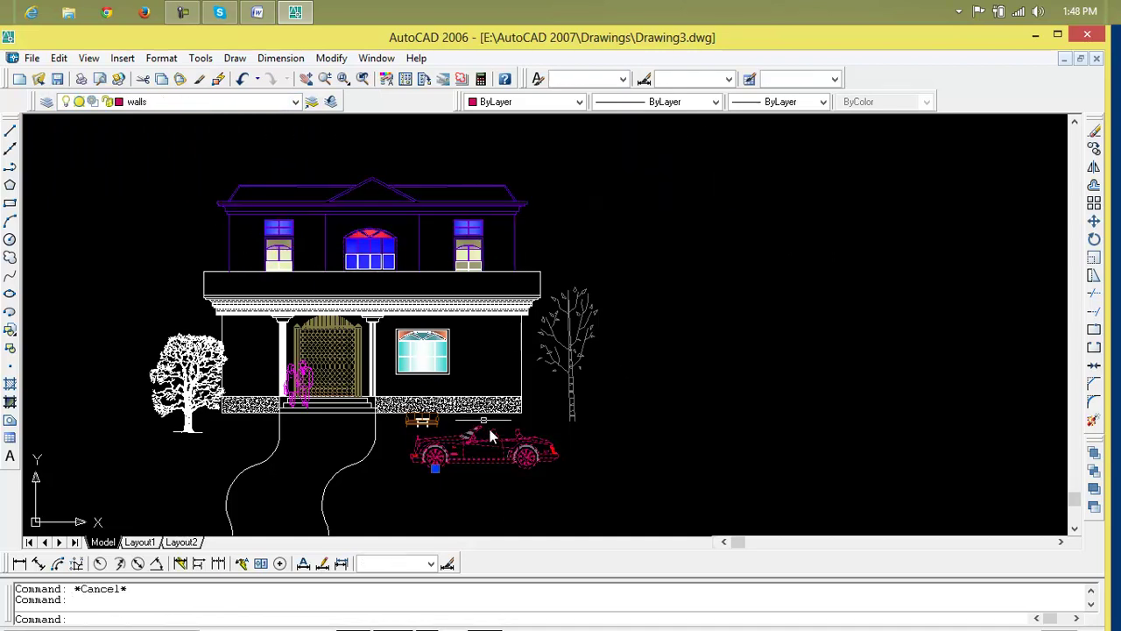
pyautogui.click(295, 103)
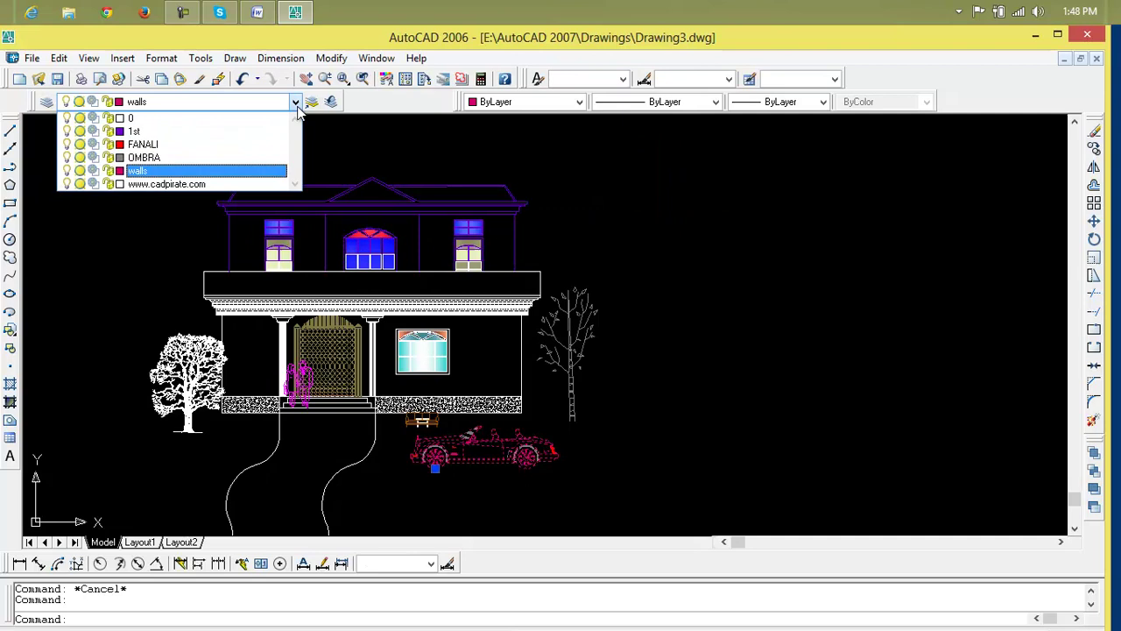
pyautogui.click(106, 159)
pyautogui.click(147, 159)
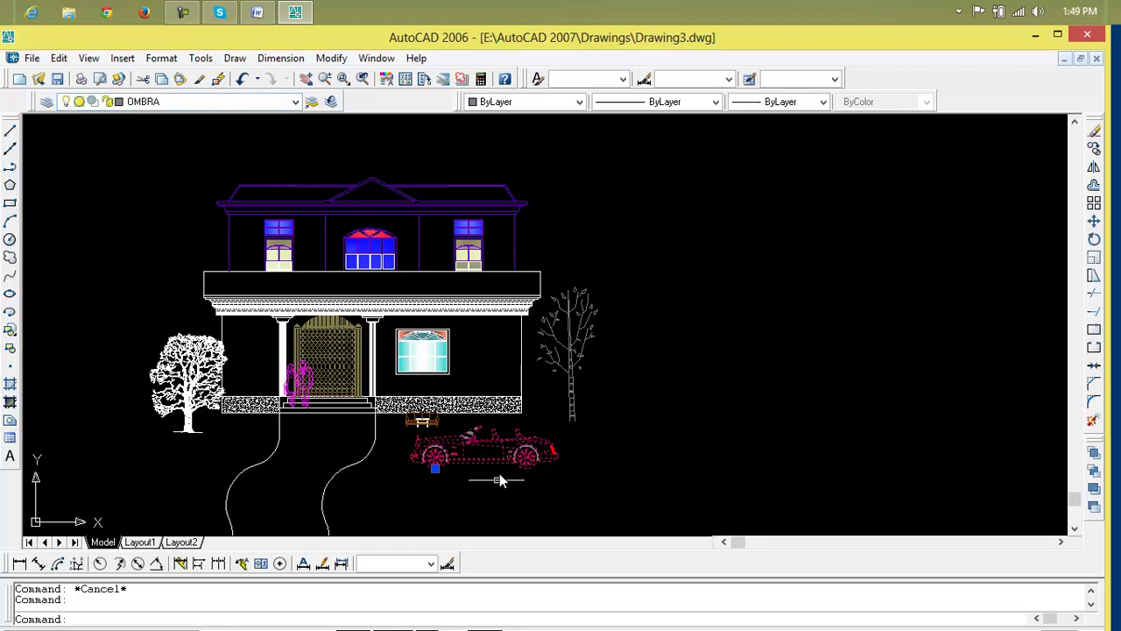
pyautogui.click(46, 102)
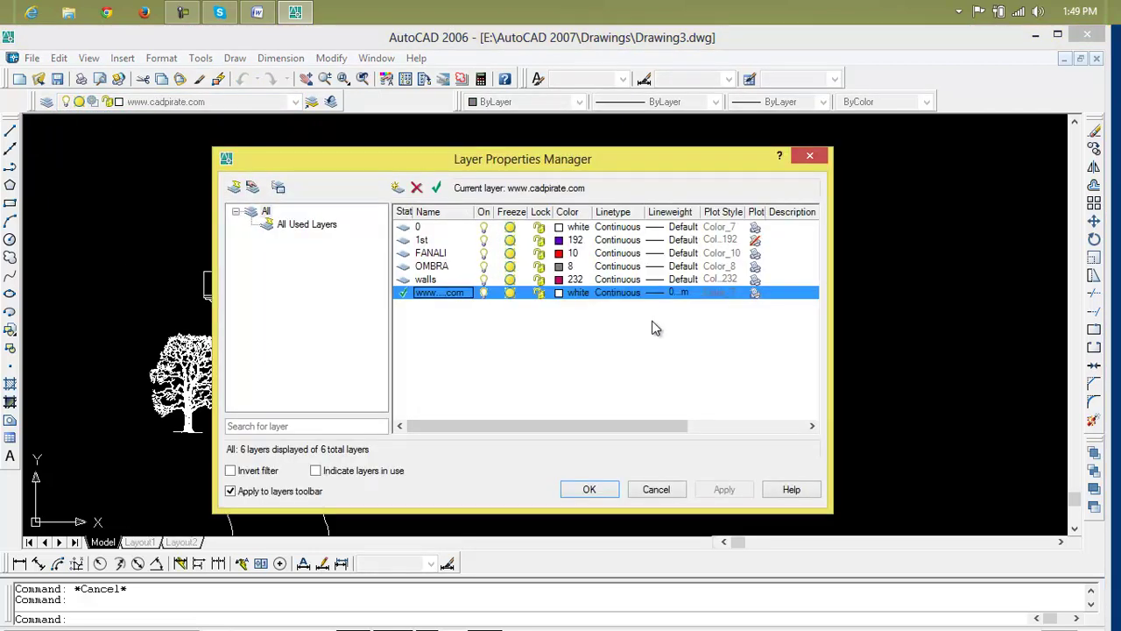
pyautogui.click(484, 266)
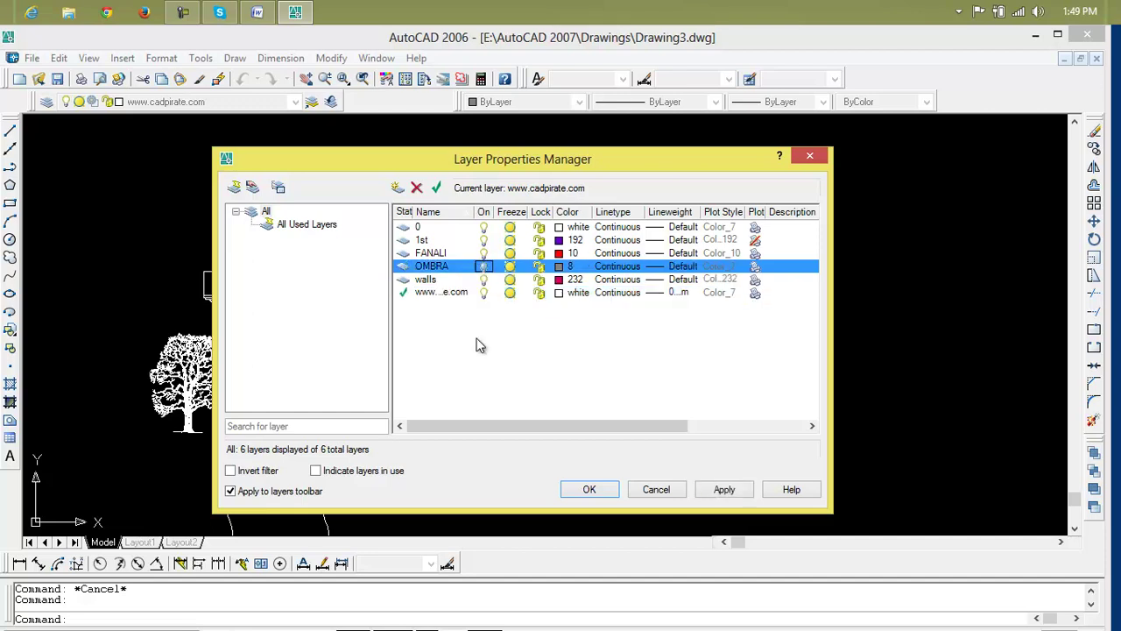
pyautogui.click(409, 297)
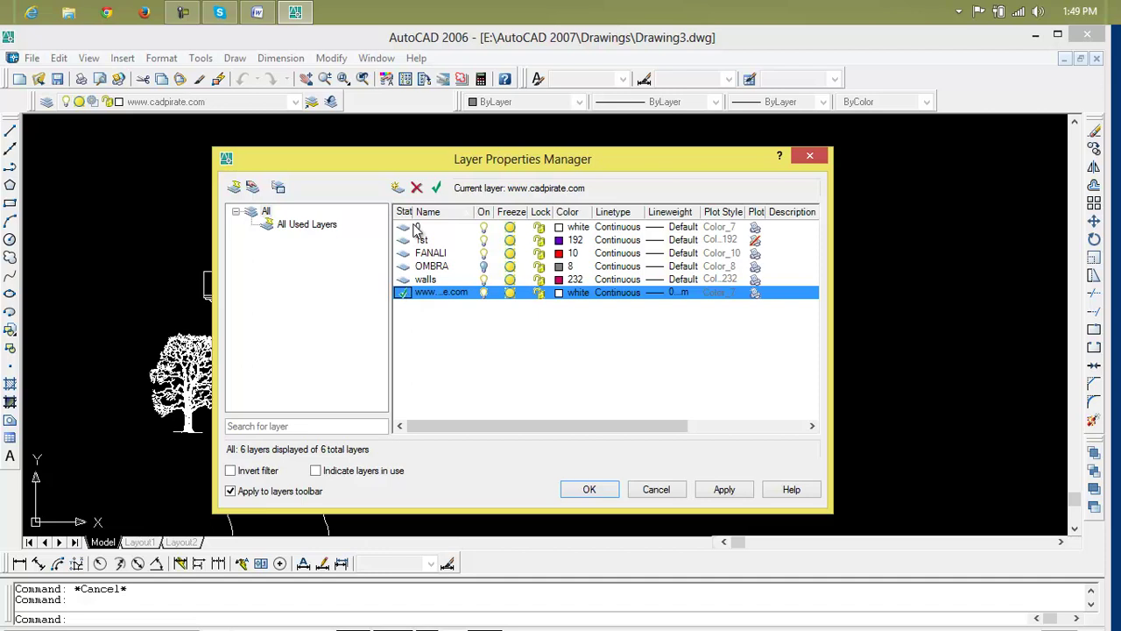
pyautogui.click(416, 188)
pyautogui.click(604, 405)
# Set the color of the walls layer to index color 74 and apply the layer changes to the drawing
pyautogui.click(464, 271)
pyautogui.click(455, 282)
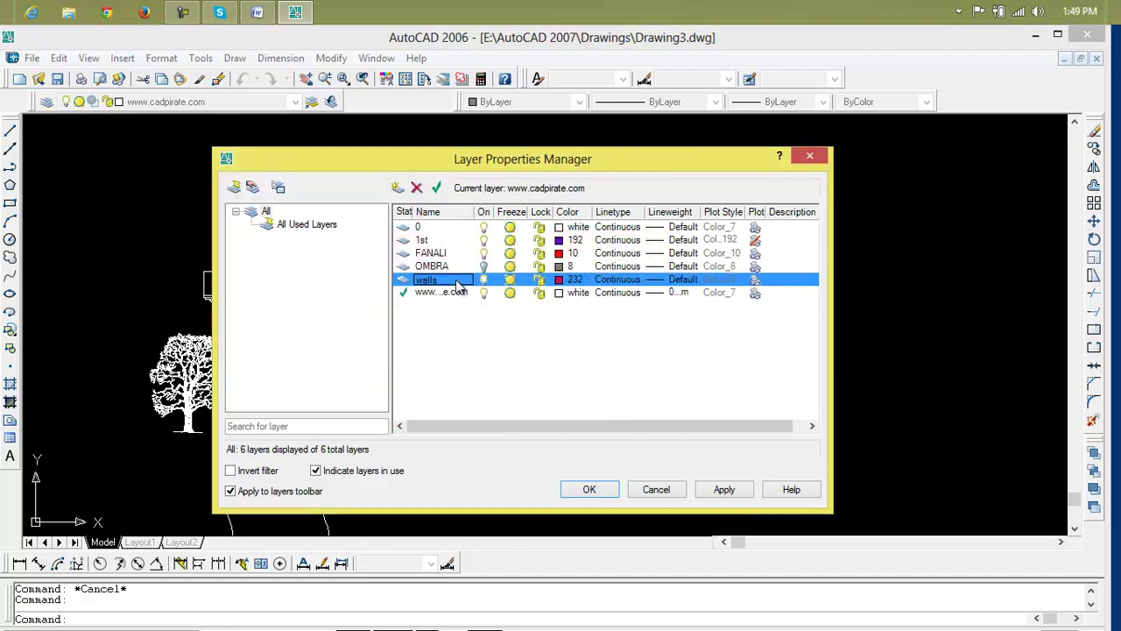
pyautogui.click(561, 280)
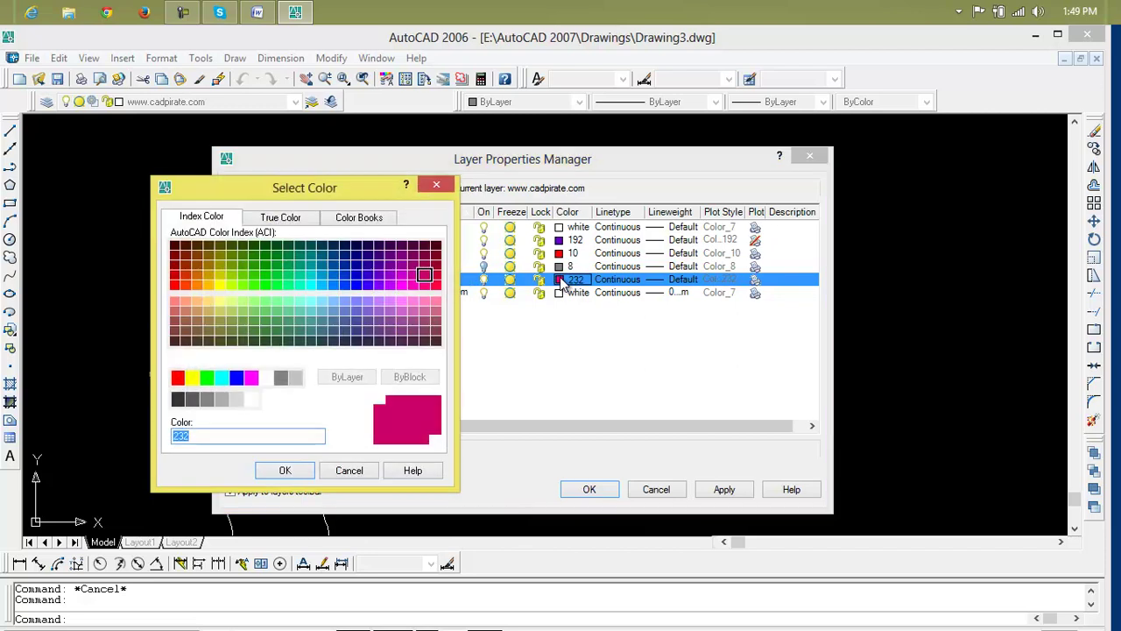
pyautogui.click(355, 254)
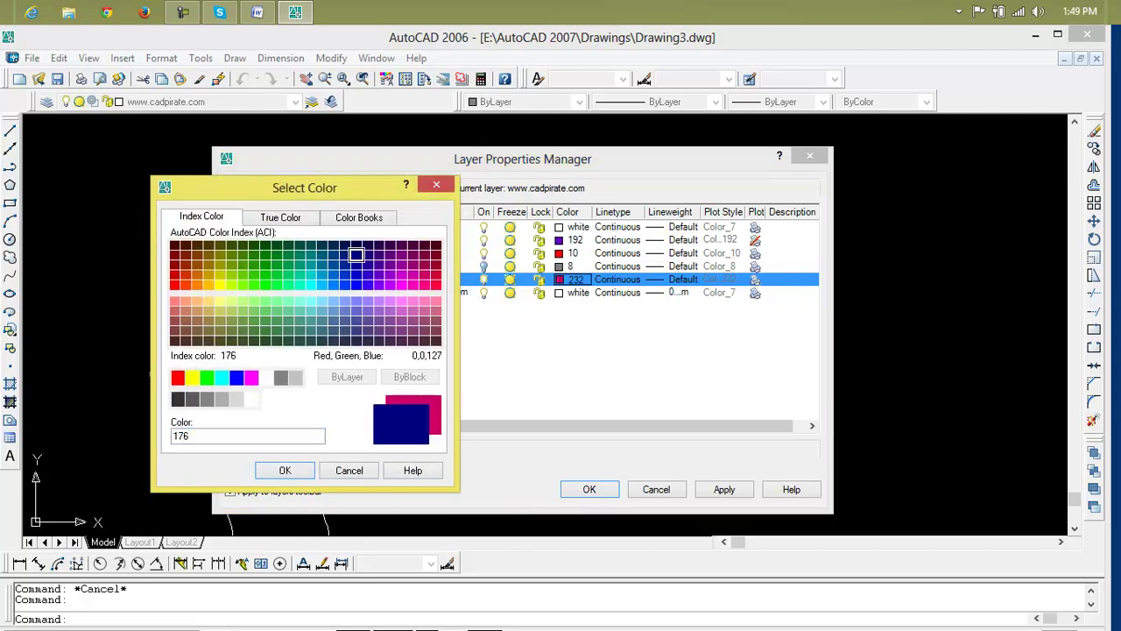
pyautogui.click(237, 265)
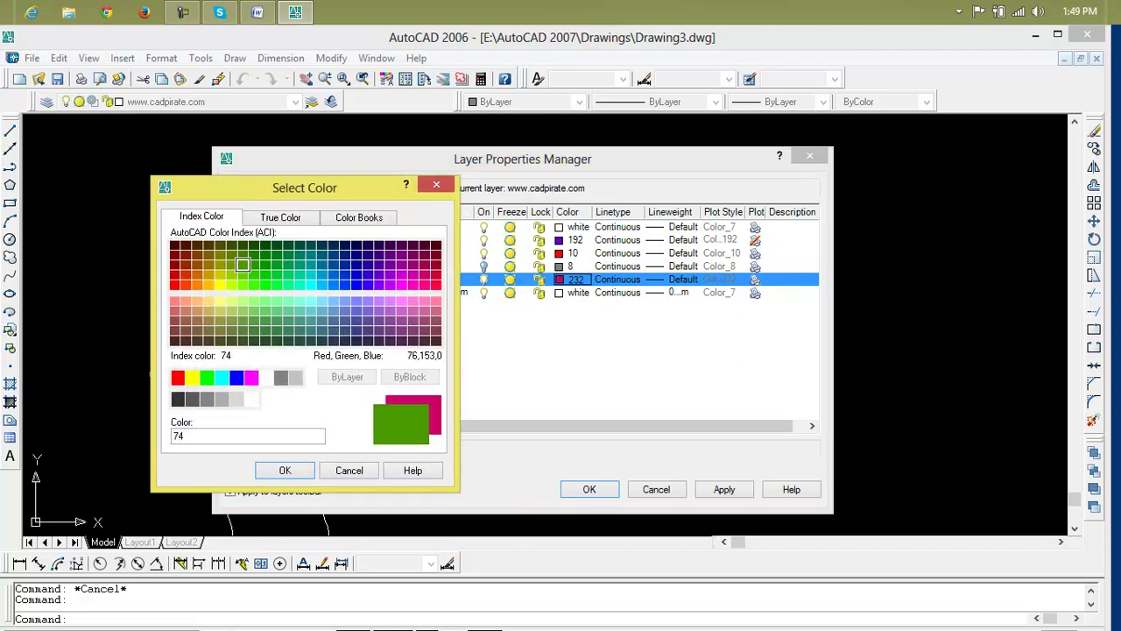
pyautogui.click(286, 470)
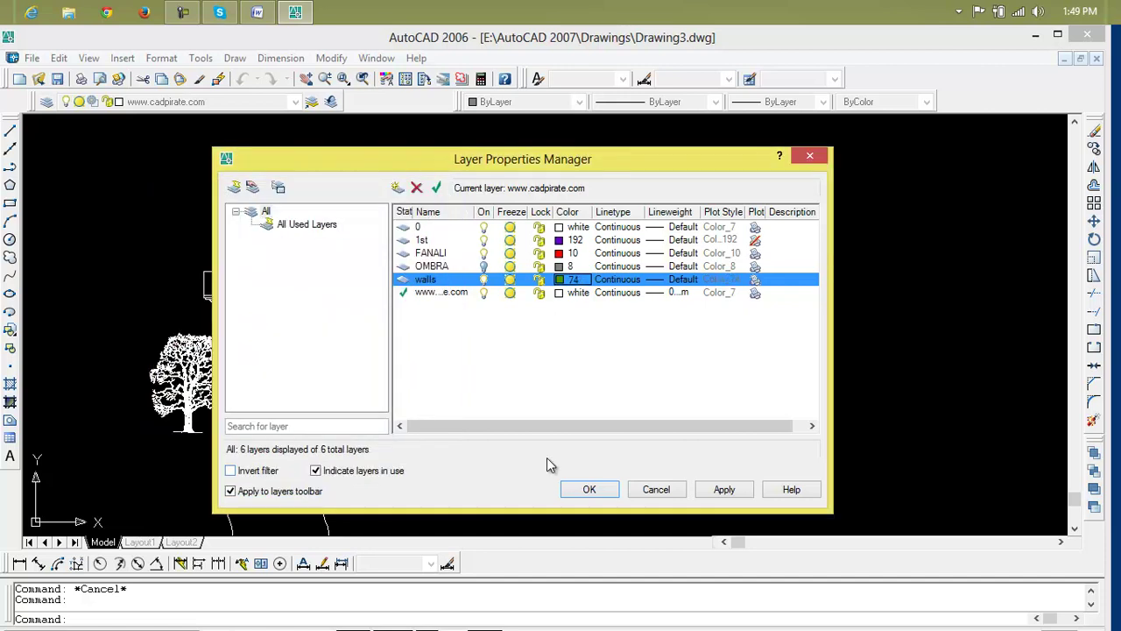
pyautogui.click(585, 489)
pyautogui.scroll(2, 560, 445)
pyautogui.scroll(-4, 563, 445)
pyautogui.scroll(1, 573, 444)
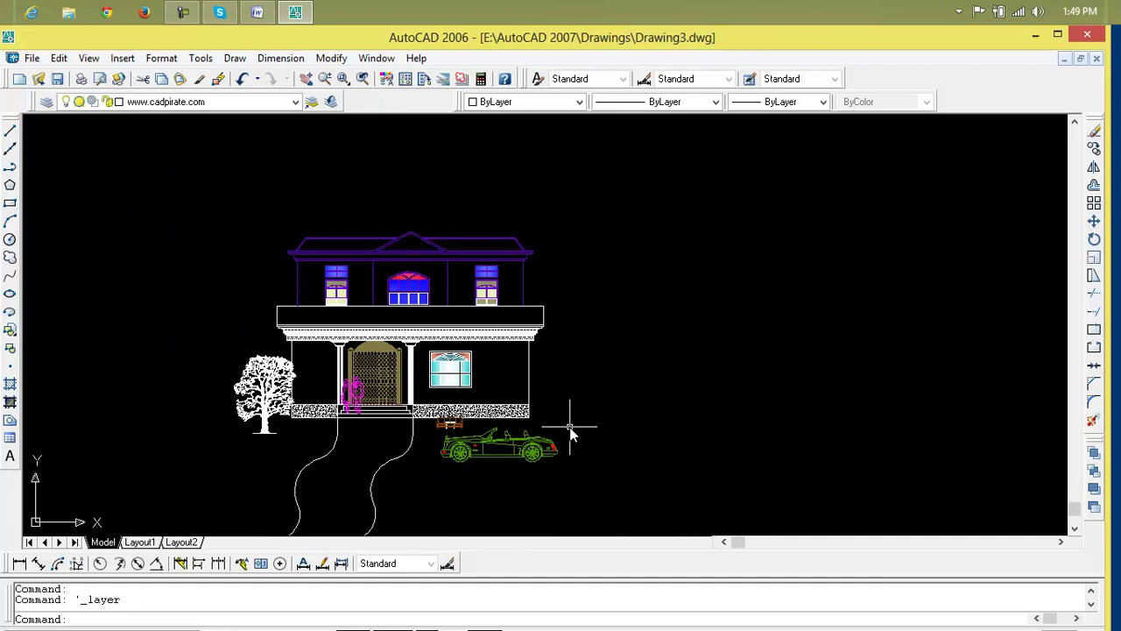